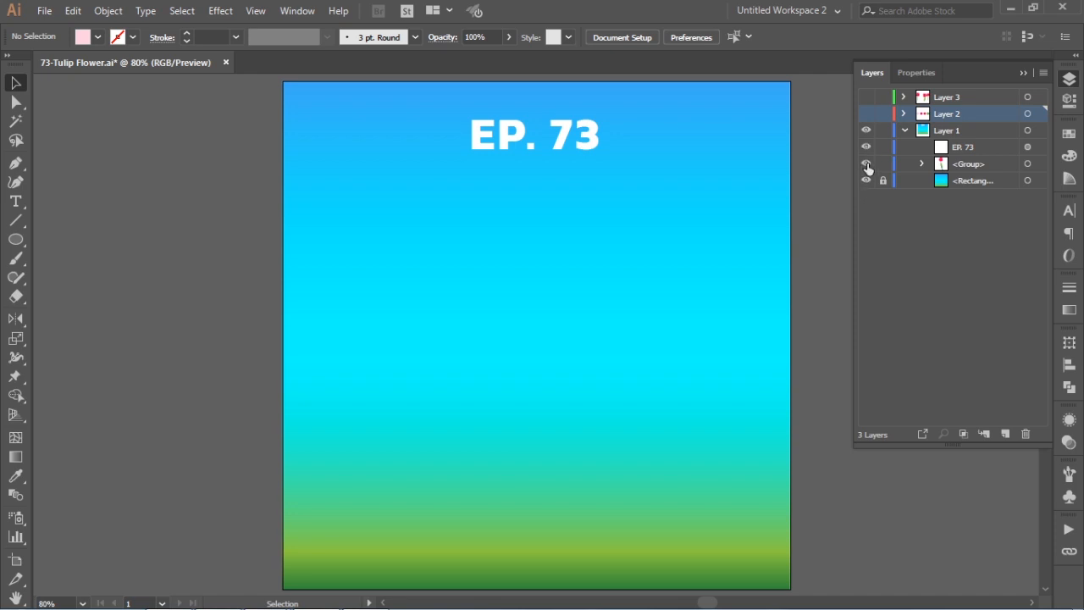
- Show the finished tulip group, hide Layer 1 and make Layer 2 with the colour swatches visible
{"action": "left_click", "coordinate": [867, 163]}
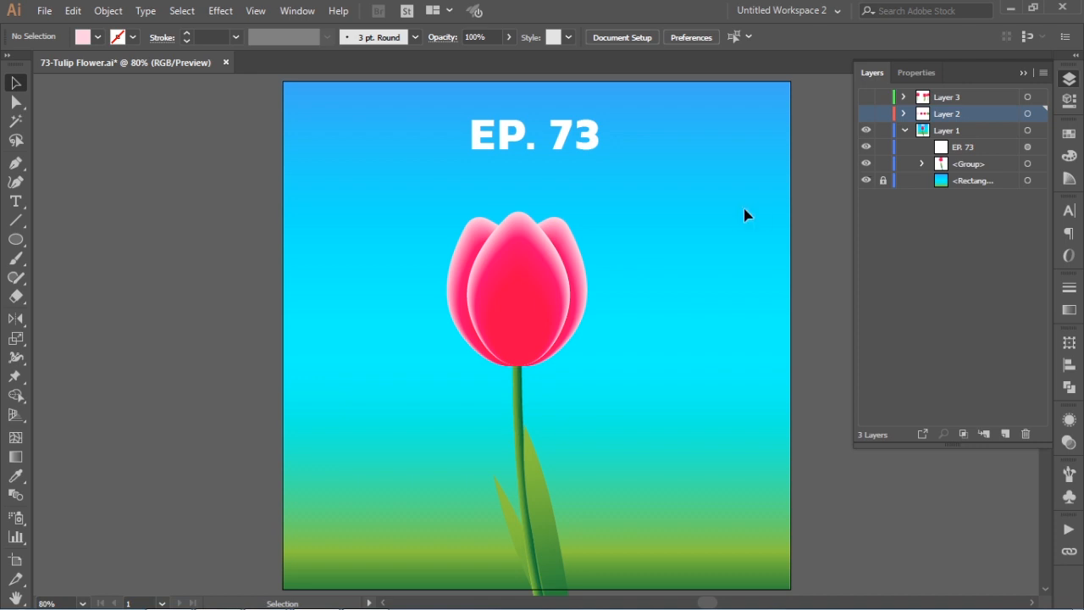
{"action": "left_click", "coordinate": [866, 131]}
{"action": "left_click", "coordinate": [866, 131]}
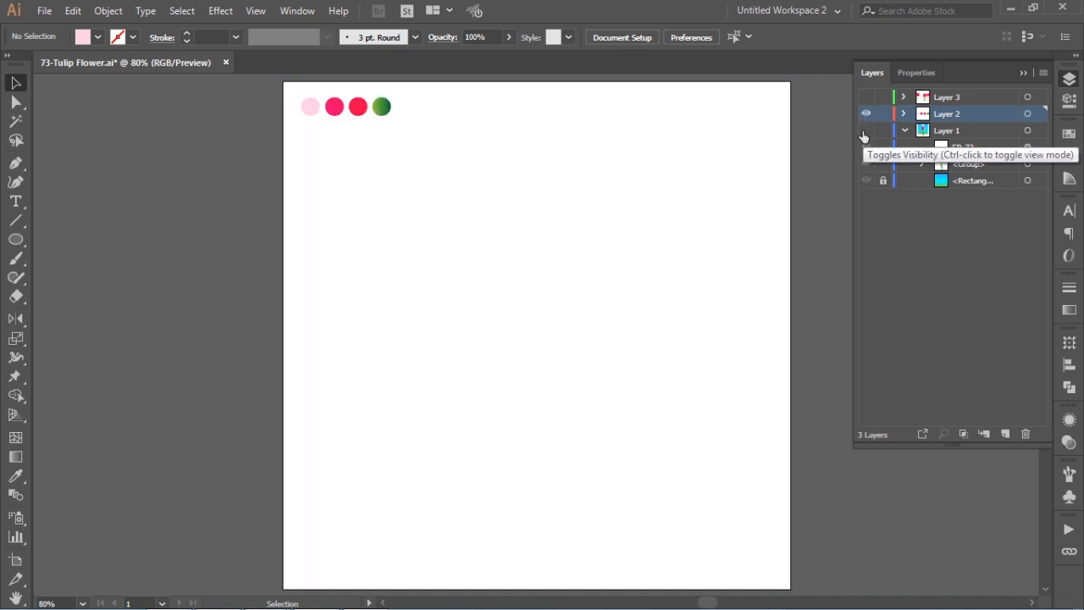
- Draw a pale pink circle about 290 px across, centre it in the artboard's upper half and narrow it to about 241.5 px wide
{"action": "left_click", "coordinate": [20, 243]}
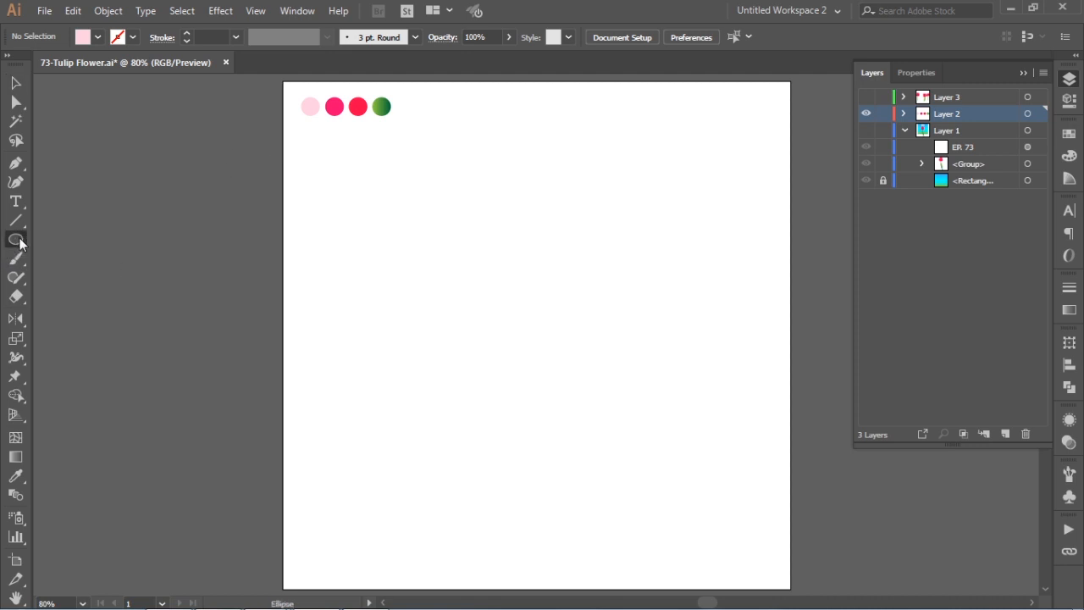
{"action": "left_click_drag", "start_coordinate": [439, 235], "coordinate": [625, 378]}
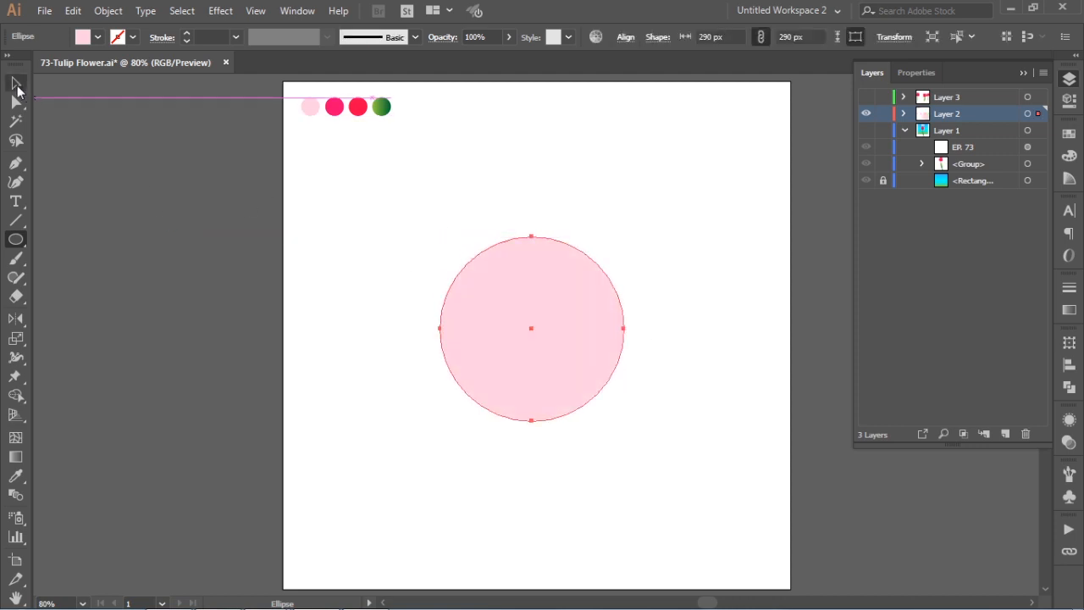
{"action": "left_click", "coordinate": [17, 84]}
{"action": "left_click_drag", "start_coordinate": [547, 315], "coordinate": [552, 279]}
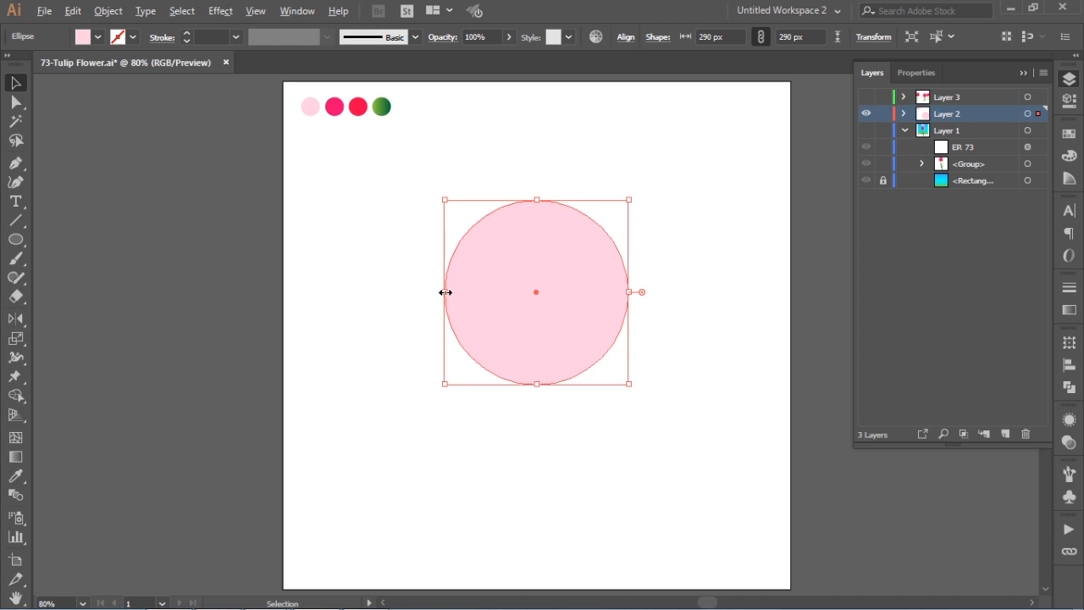
{"action": "left_click_drag", "start_coordinate": [446, 292], "coordinate": [460, 293]}
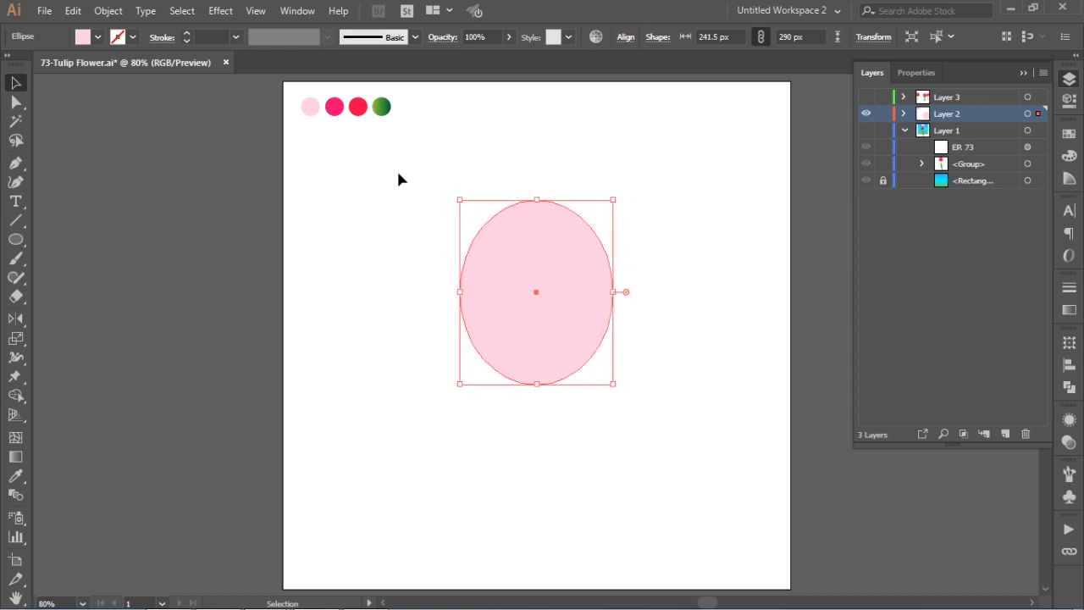
- Convert the oval's top and bottom anchor points to corners and round both tips, the bottom one more strongly
{"action": "left_click", "coordinate": [17, 105]}
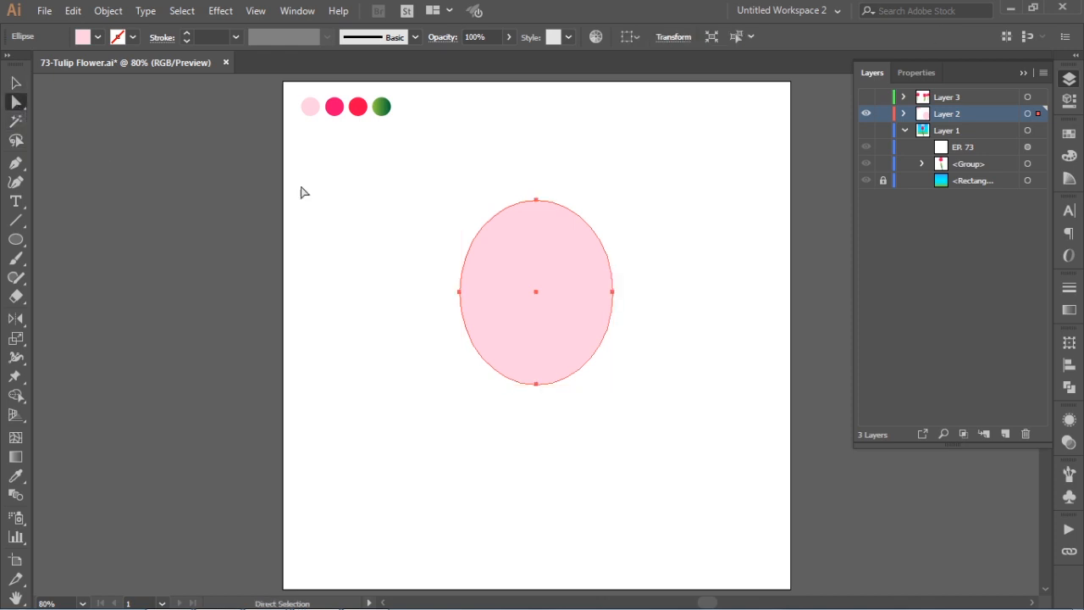
{"action": "left_click_drag", "start_coordinate": [512, 160], "coordinate": [554, 412]}
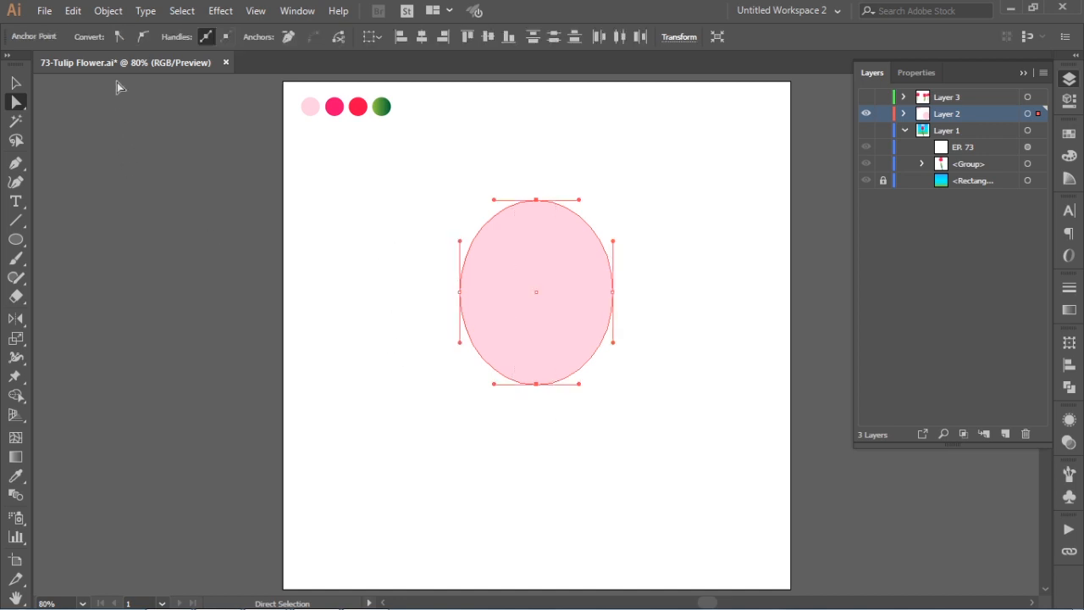
{"action": "left_click", "coordinate": [118, 38]}
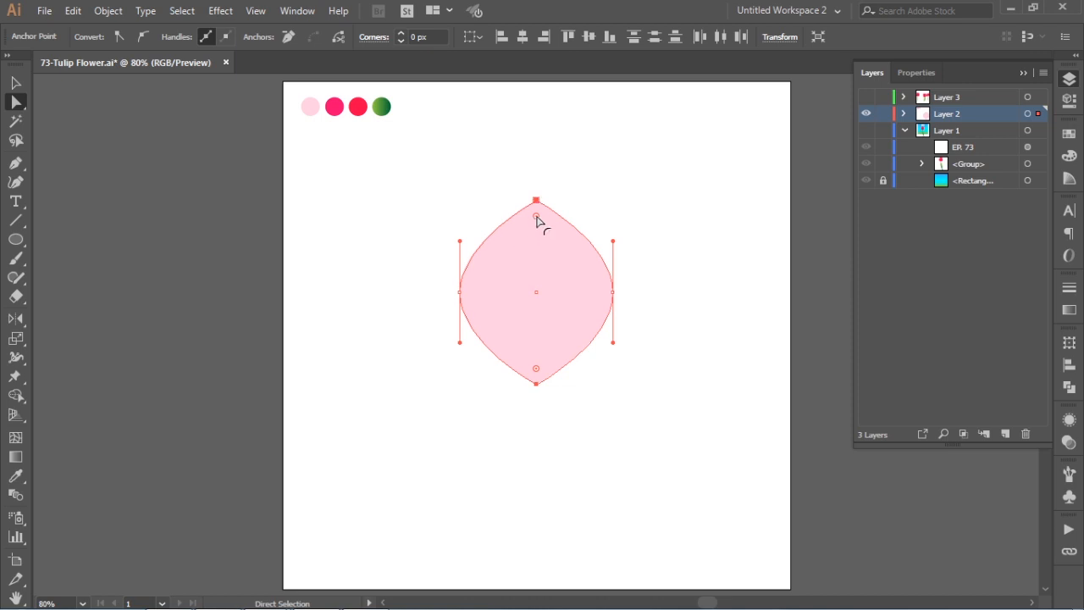
{"action": "left_click_drag", "start_coordinate": [537, 221], "coordinate": [539, 219]}
{"action": "left_click_drag", "start_coordinate": [494, 399], "coordinate": [537, 332]}
- Narrow the pale pink petal symmetrically about its centre to about 166.5 px wide
{"action": "left_click", "coordinate": [16, 82]}
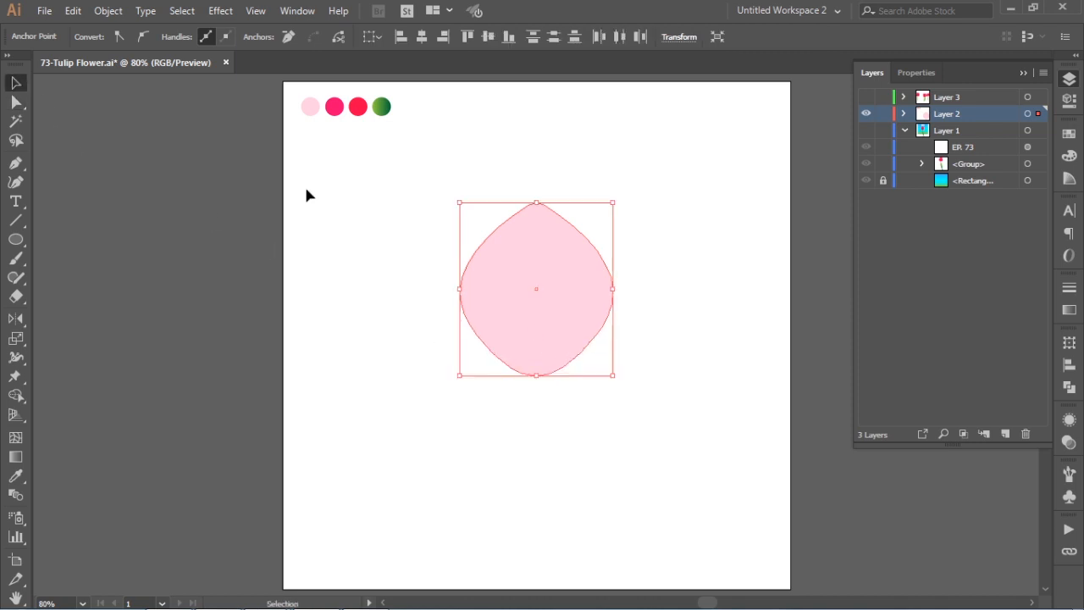
{"action": "left_click_drag", "start_coordinate": [460, 291], "coordinate": [485, 292]}
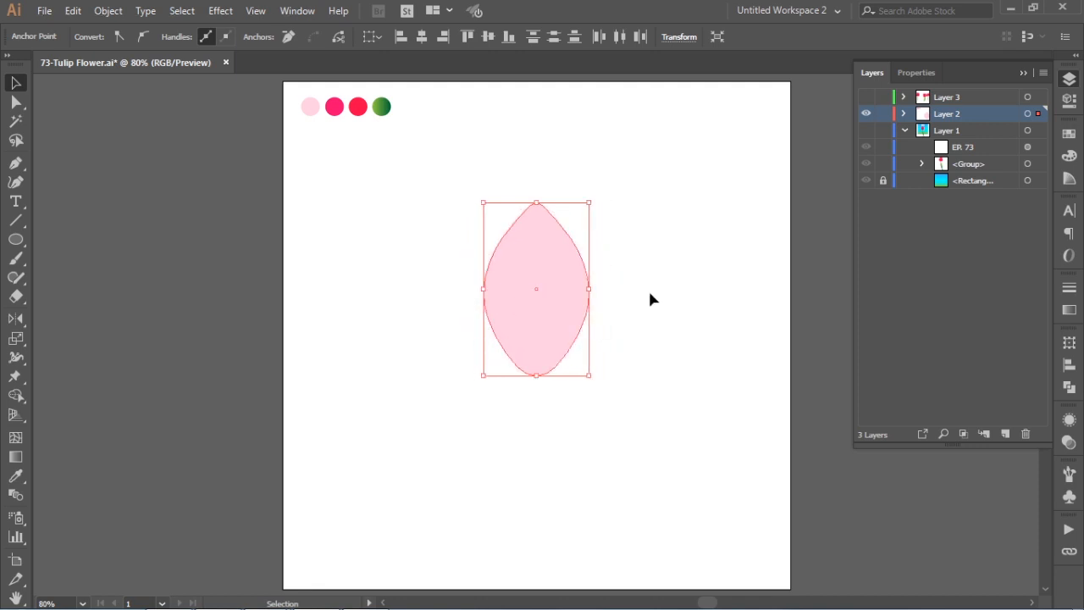
{"action": "left_click", "coordinate": [647, 293]}
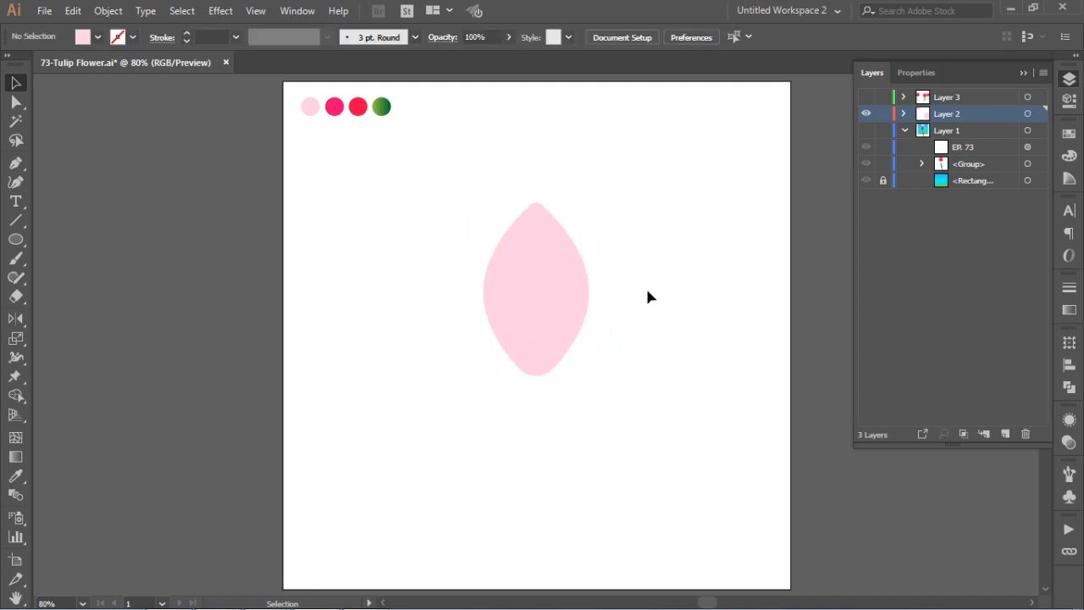
- Paste a copy of the petal in front, shrink it proportionally towards its base and colour it with the hot pink swatch
{"action": "left_click", "coordinate": [557, 289]}
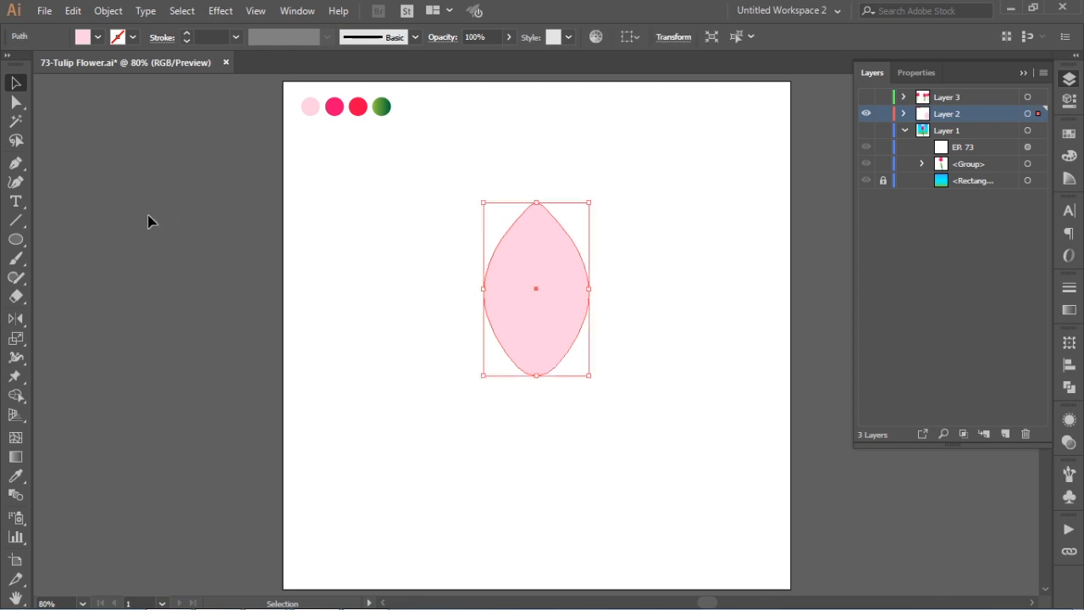
{"action": "left_click", "coordinate": [73, 12]}
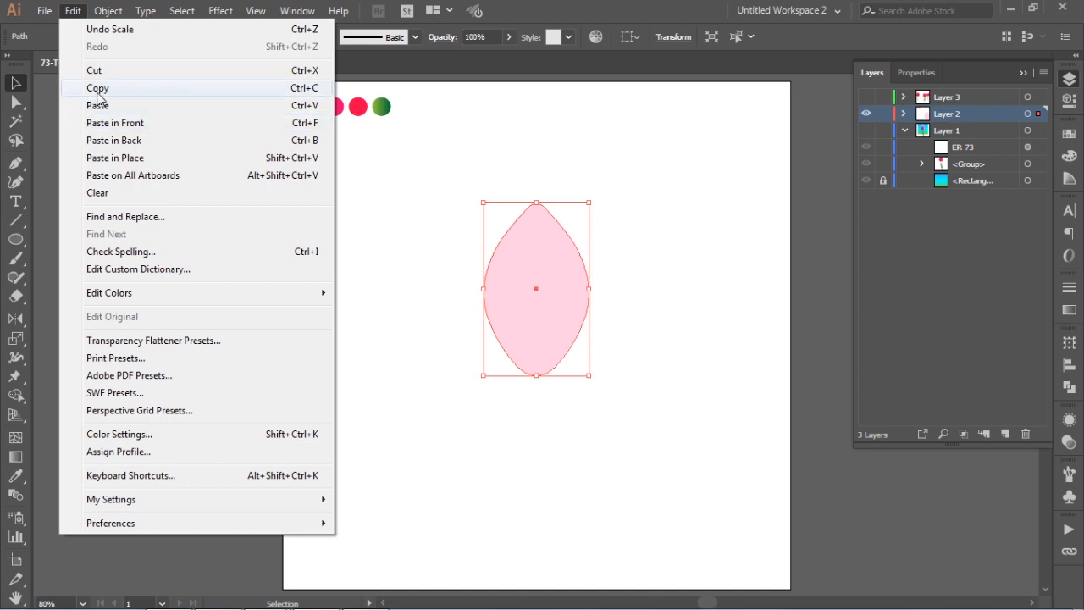
{"action": "left_click", "coordinate": [105, 92]}
{"action": "left_click", "coordinate": [73, 12]}
{"action": "left_click", "coordinate": [113, 123]}
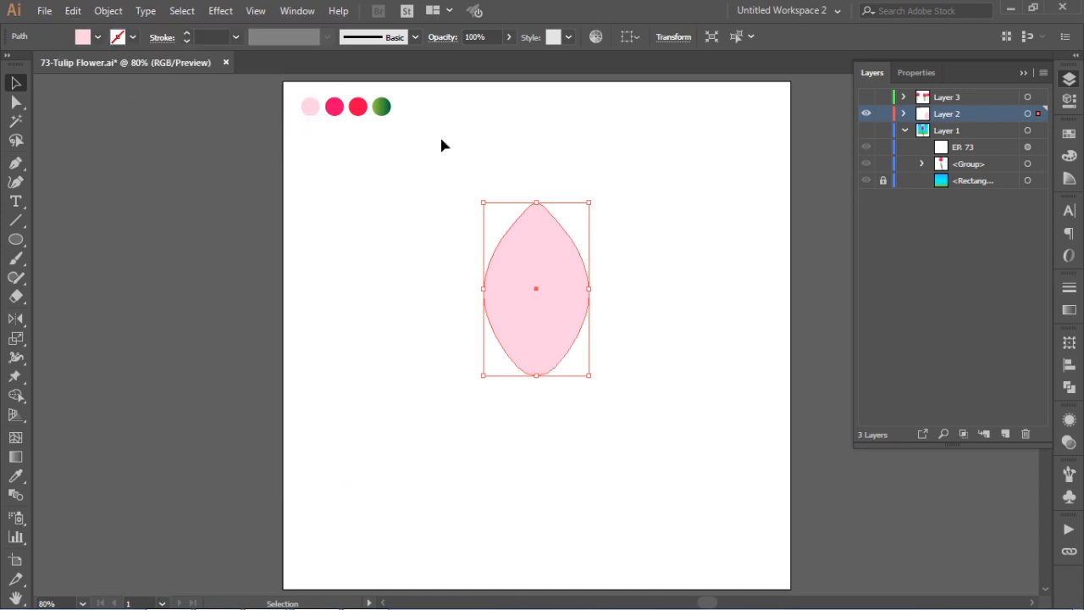
{"action": "left_click_drag", "start_coordinate": [536, 203], "coordinate": [534, 241]}
{"action": "key", "text": "i"}
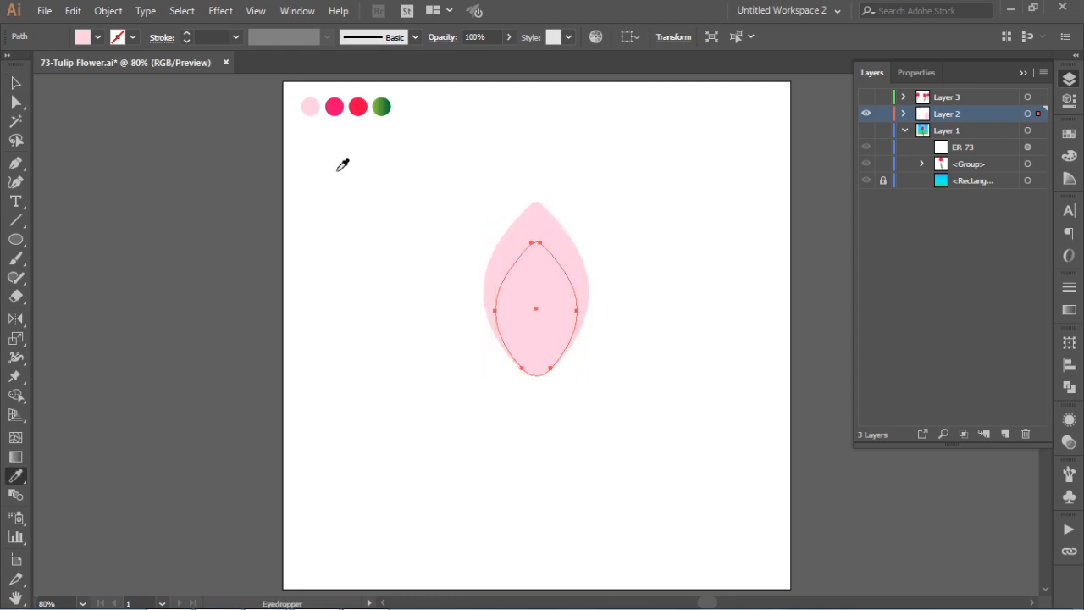
{"action": "left_click", "coordinate": [334, 107]}
{"action": "left_click", "coordinate": [15, 82]}
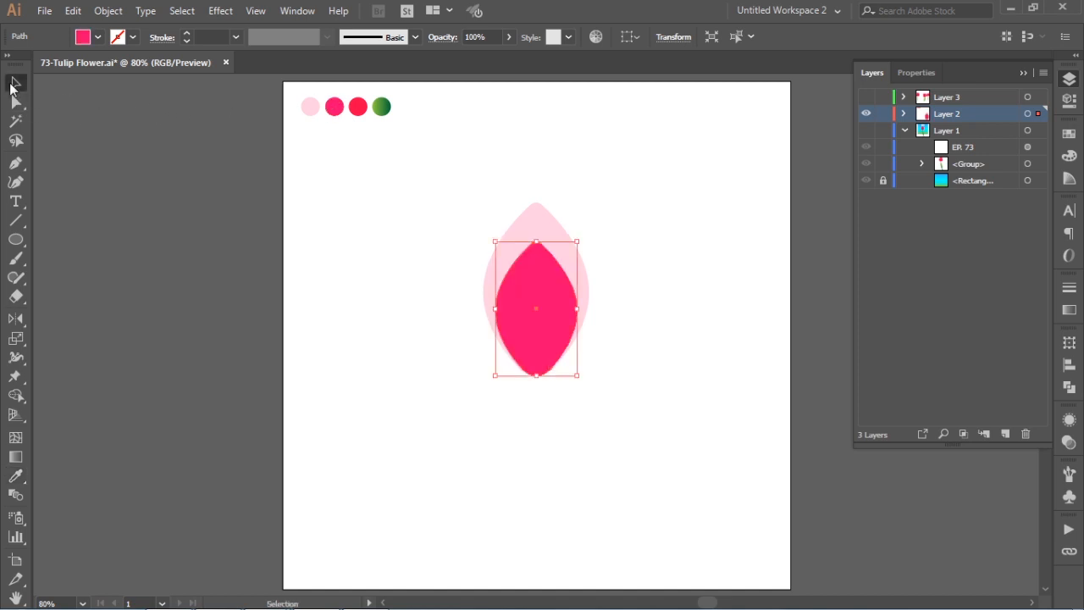
- Paste another petal copy in front, scale it to about half size from the base and colour it with the red swatch
{"action": "left_click", "coordinate": [73, 11]}
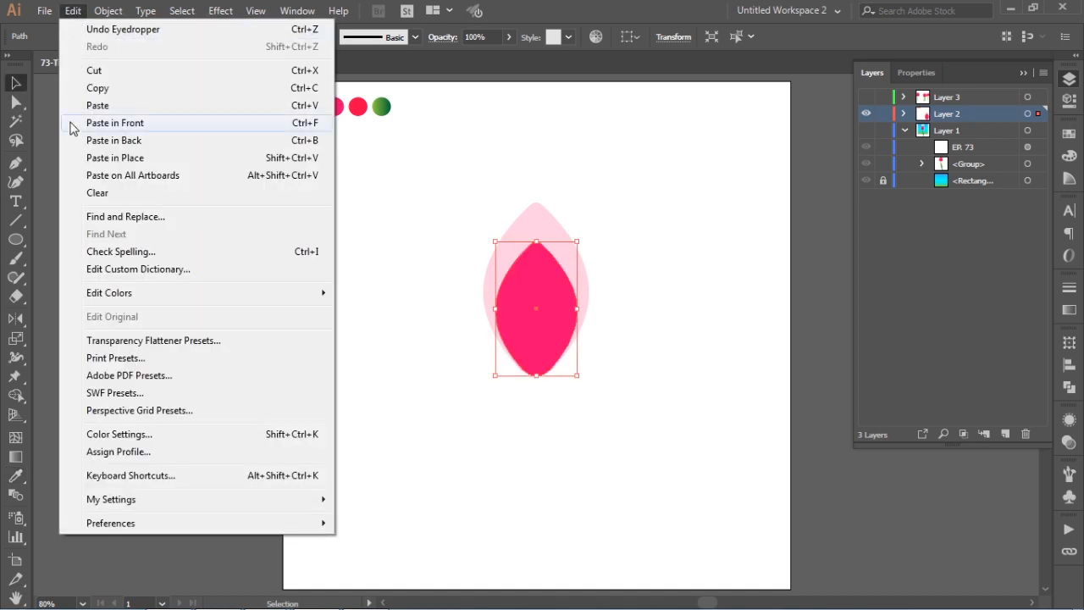
{"action": "left_click", "coordinate": [126, 124]}
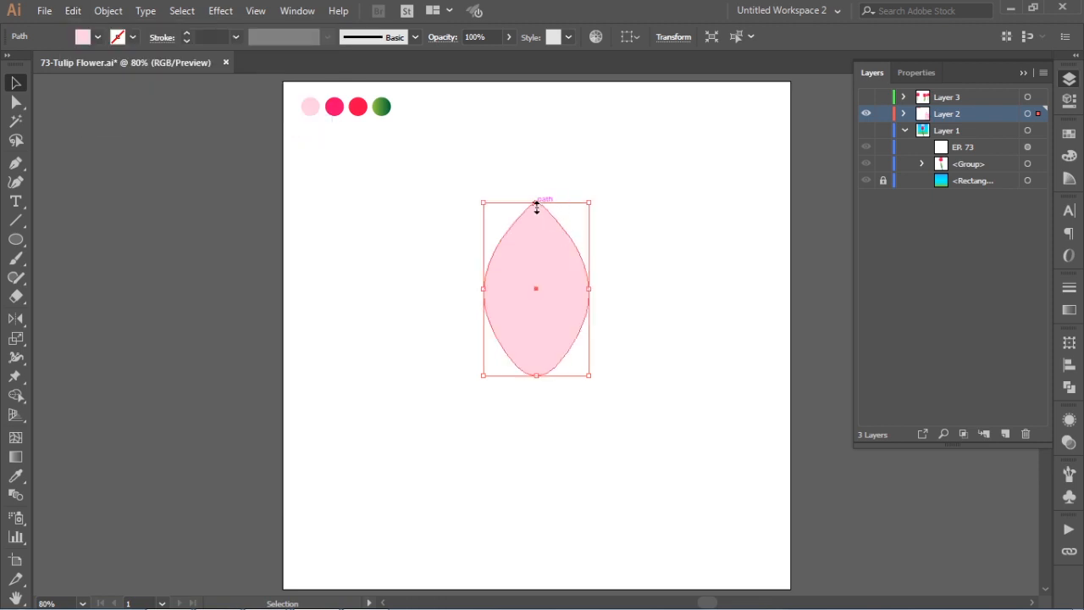
{"action": "left_click_drag", "start_coordinate": [536, 206], "coordinate": [539, 282]}
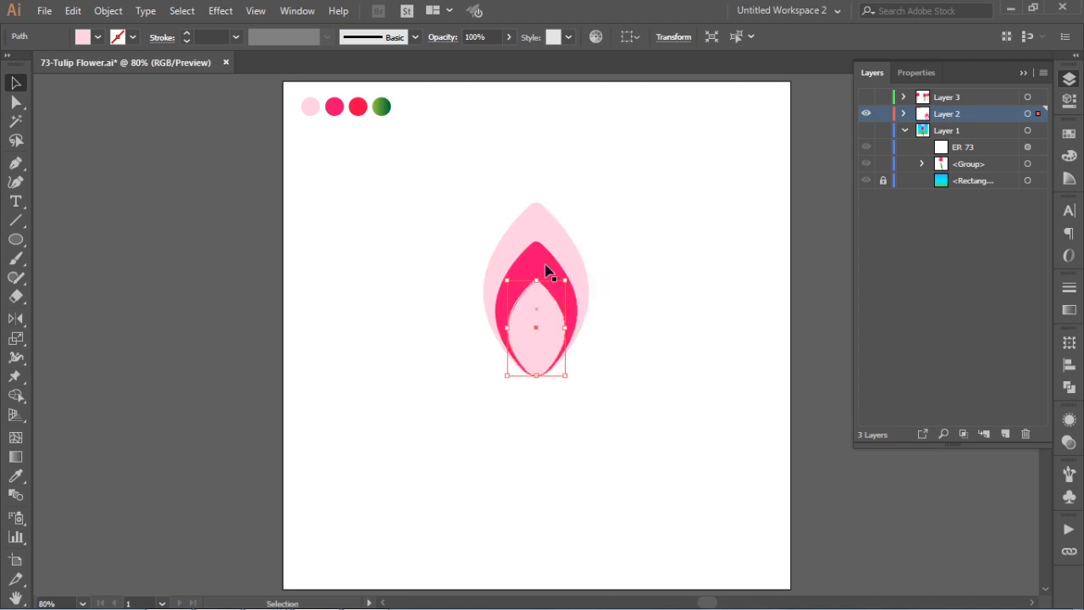
{"action": "key", "text": "i"}
{"action": "left_click", "coordinate": [358, 106]}
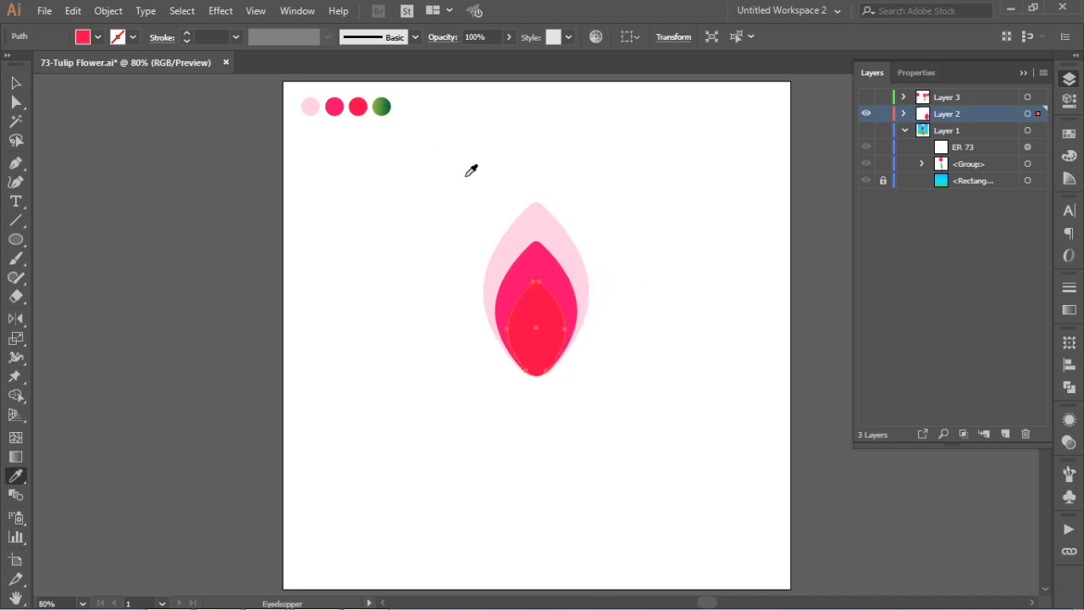
{"action": "key", "text": "v"}
{"action": "left_click", "coordinate": [444, 216]}
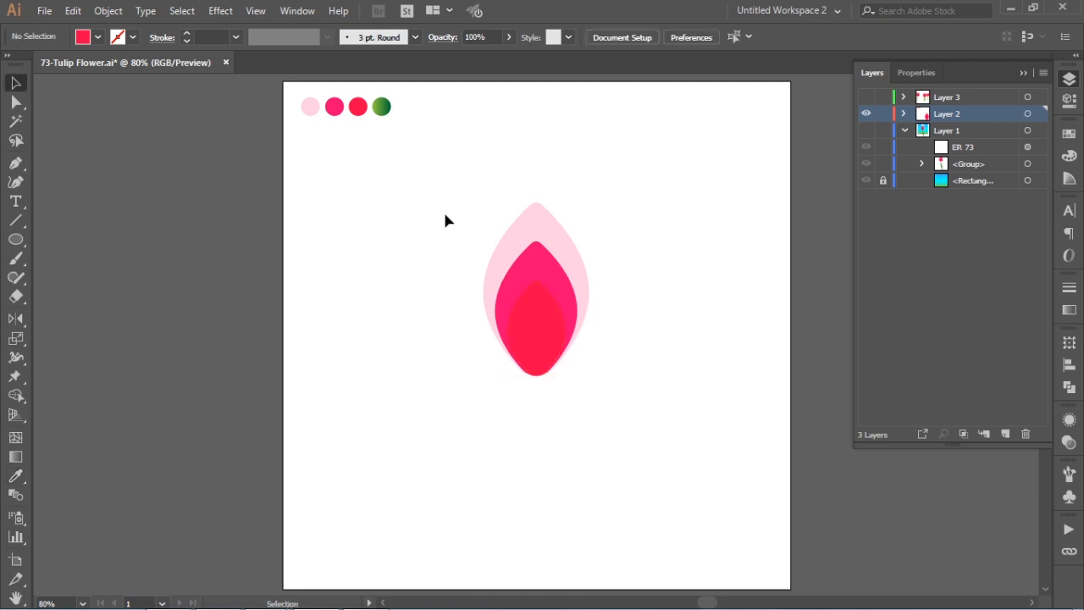
- Select the three stacked petal shapes and make a blend from them
{"action": "left_click_drag", "start_coordinate": [421, 172], "coordinate": [652, 409]}
{"action": "left_click", "coordinate": [108, 10]}
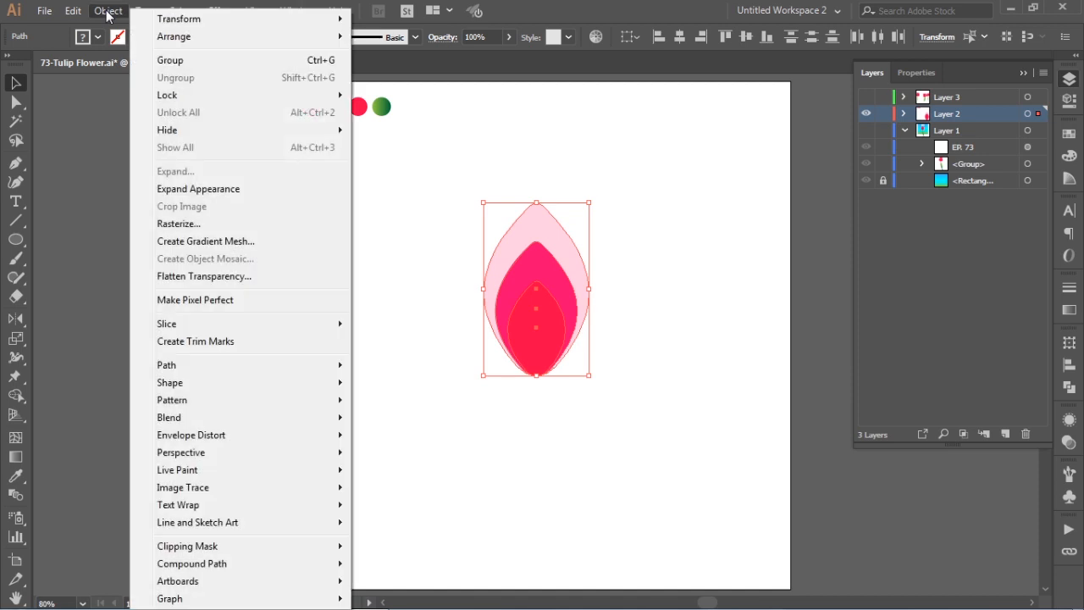
{"action": "mouse_move", "coordinate": [186, 418]}
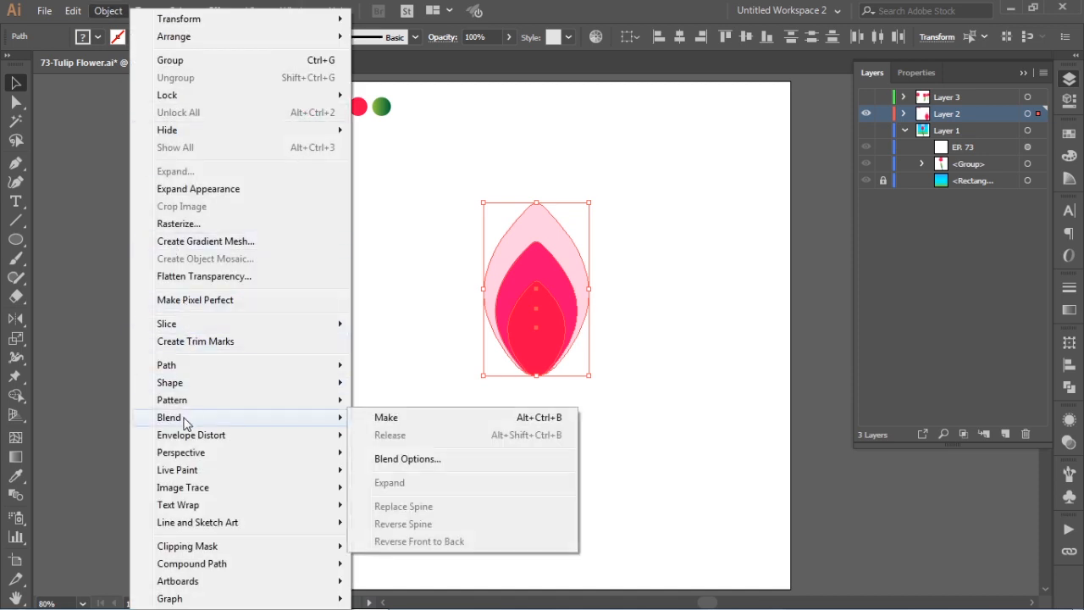
{"action": "left_click", "coordinate": [415, 423]}
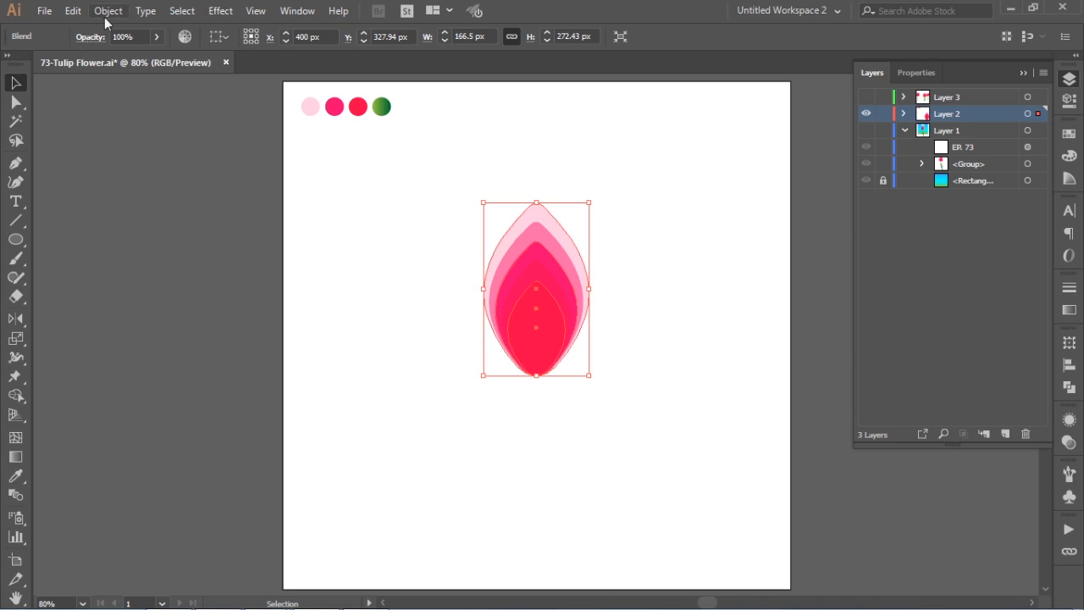
- Set the petal blend's spacing to Specified Steps with 10 steps and turn on the preview
{"action": "left_click", "coordinate": [106, 11]}
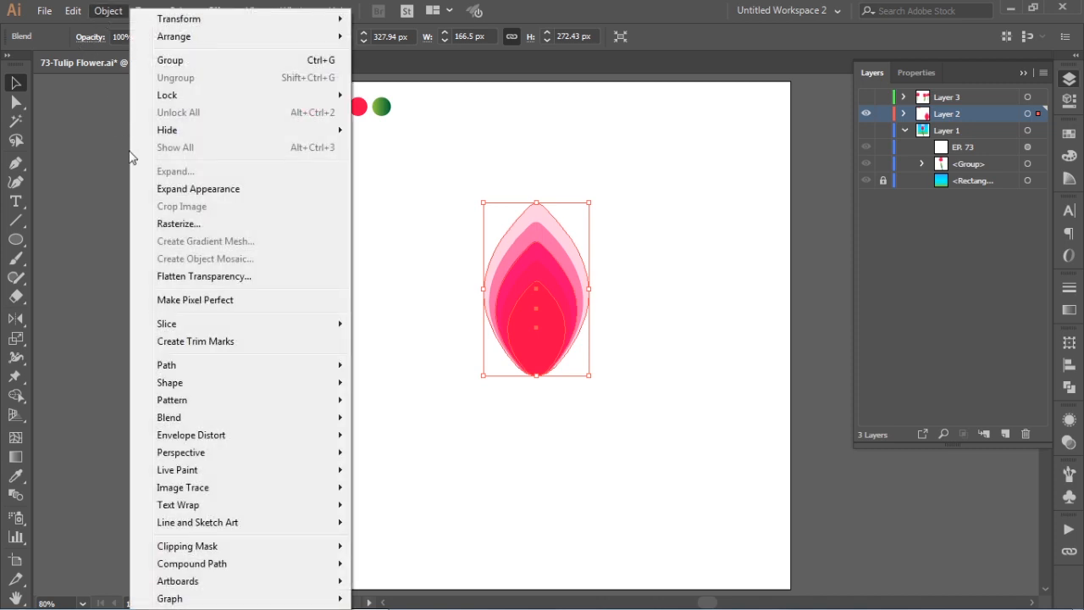
{"action": "mouse_move", "coordinate": [216, 421]}
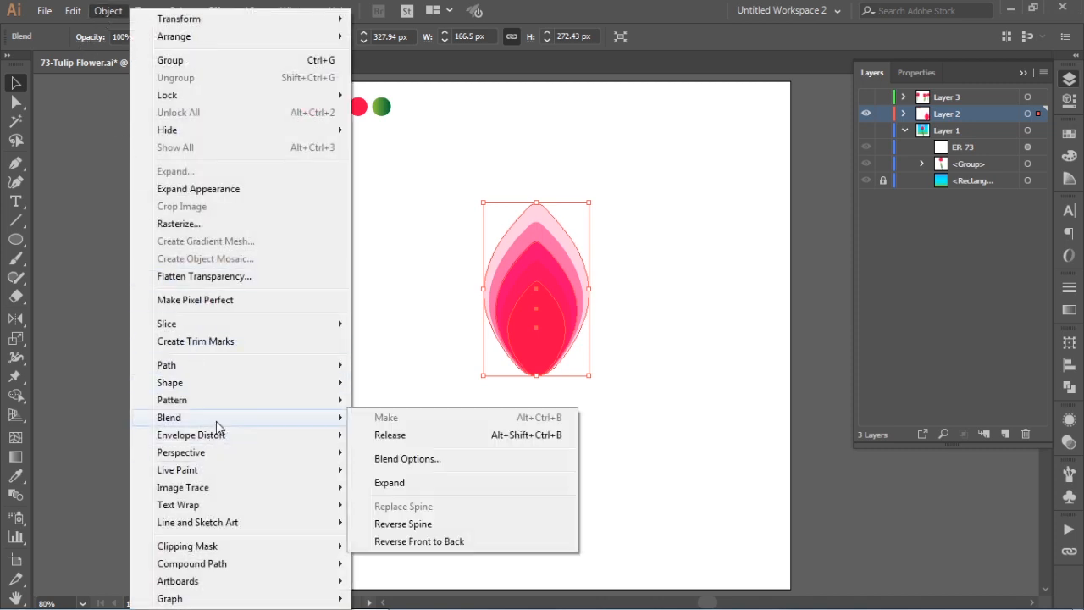
{"action": "left_click", "coordinate": [439, 468]}
{"action": "left_click", "coordinate": [887, 197]}
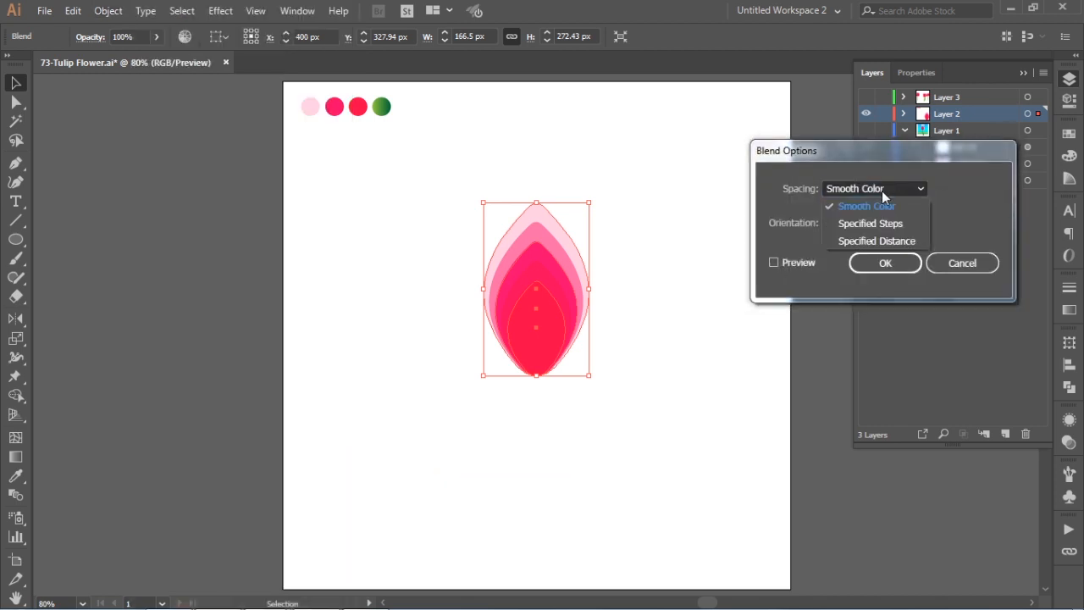
{"action": "left_click", "coordinate": [877, 225]}
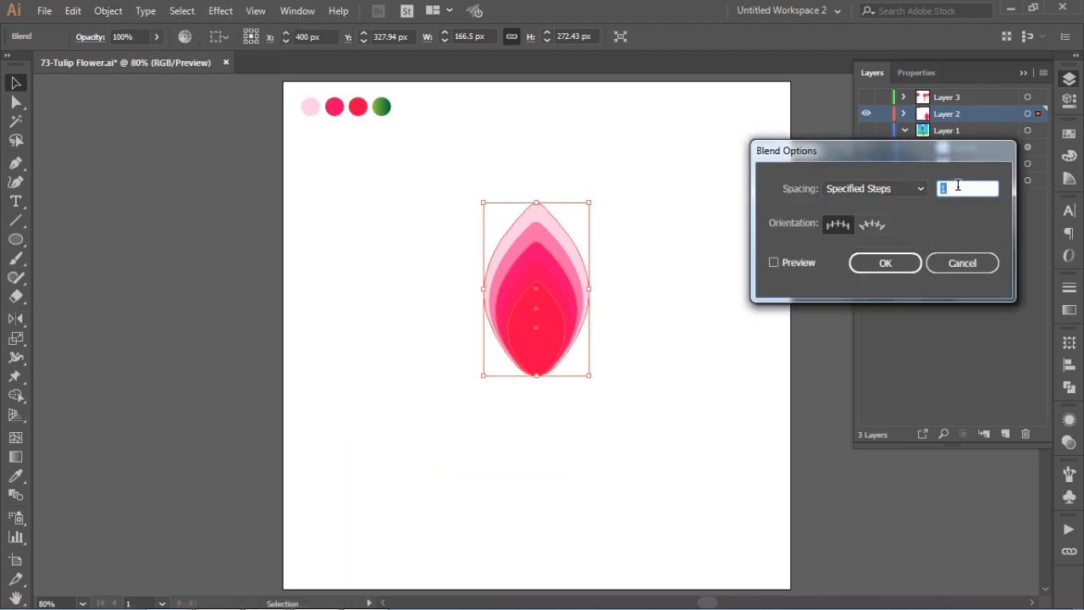
{"action": "type", "text": "10"}
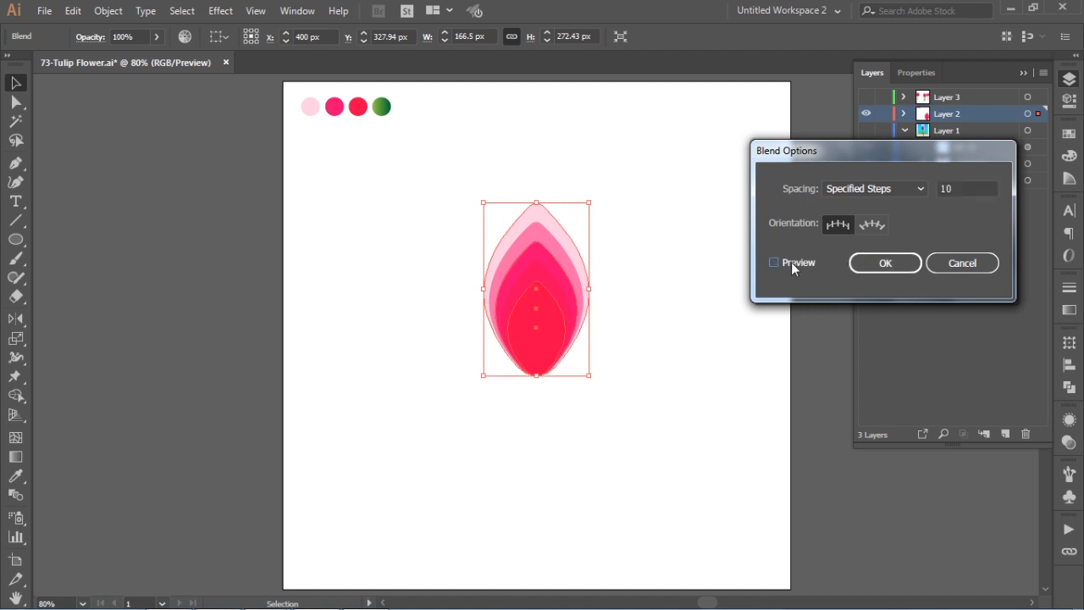
{"action": "left_click", "coordinate": [792, 262]}
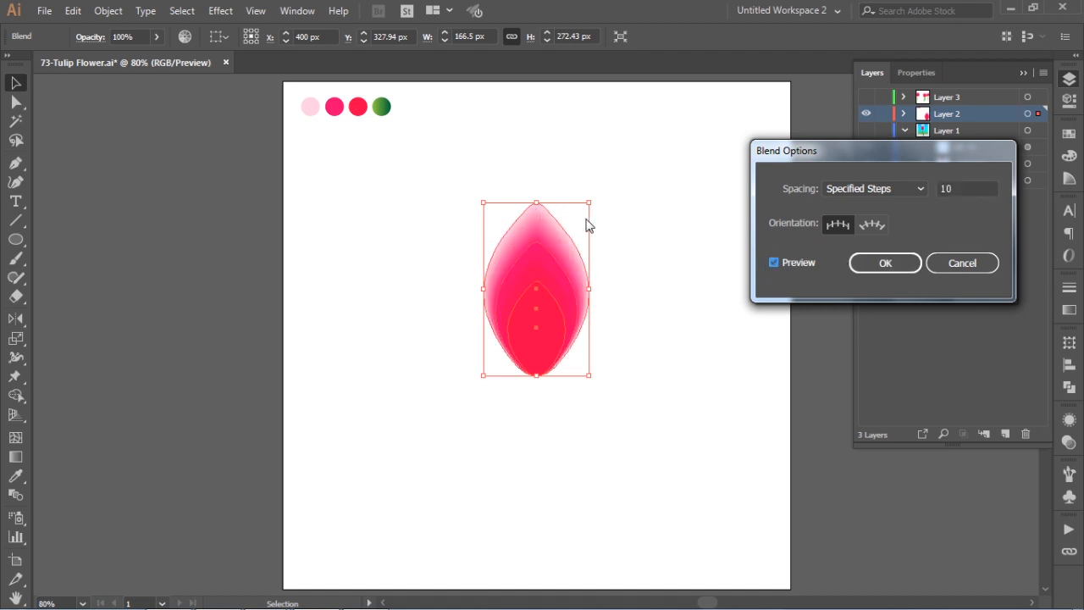
- Raise the petal blend to 15 specified steps, refresh the preview, apply the options and deselect the petal
{"action": "left_click", "coordinate": [963, 187]}
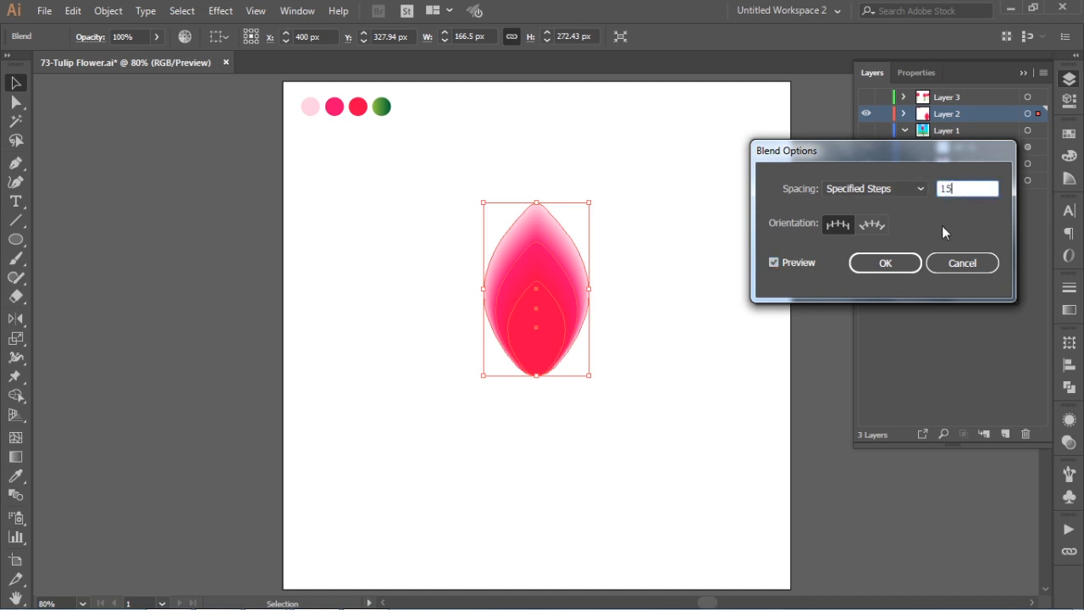
{"action": "left_click", "coordinate": [804, 263]}
{"action": "left_click", "coordinate": [803, 262]}
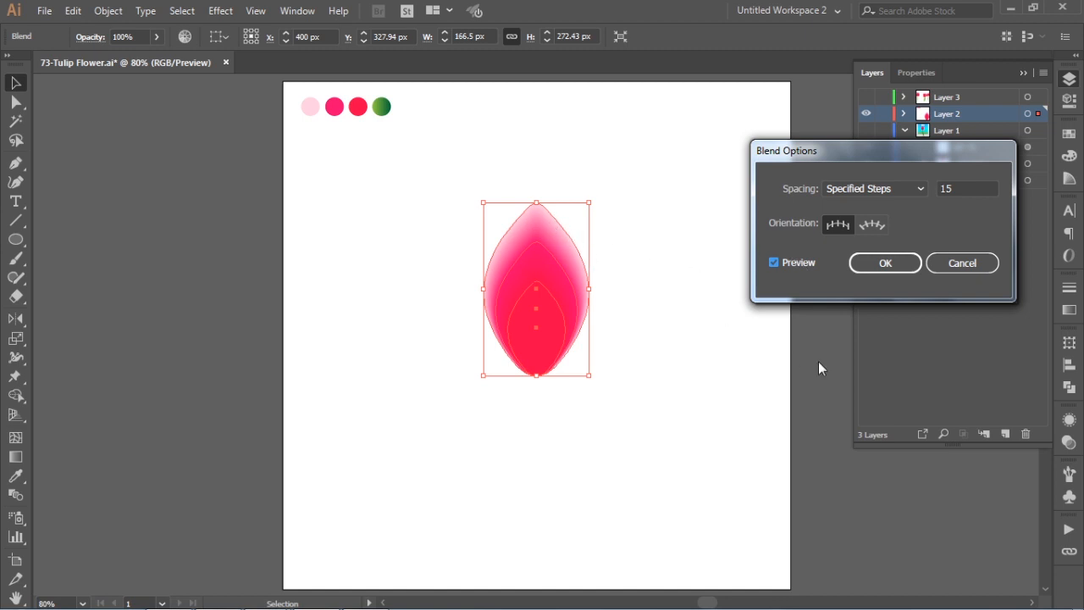
{"action": "left_click", "coordinate": [885, 264]}
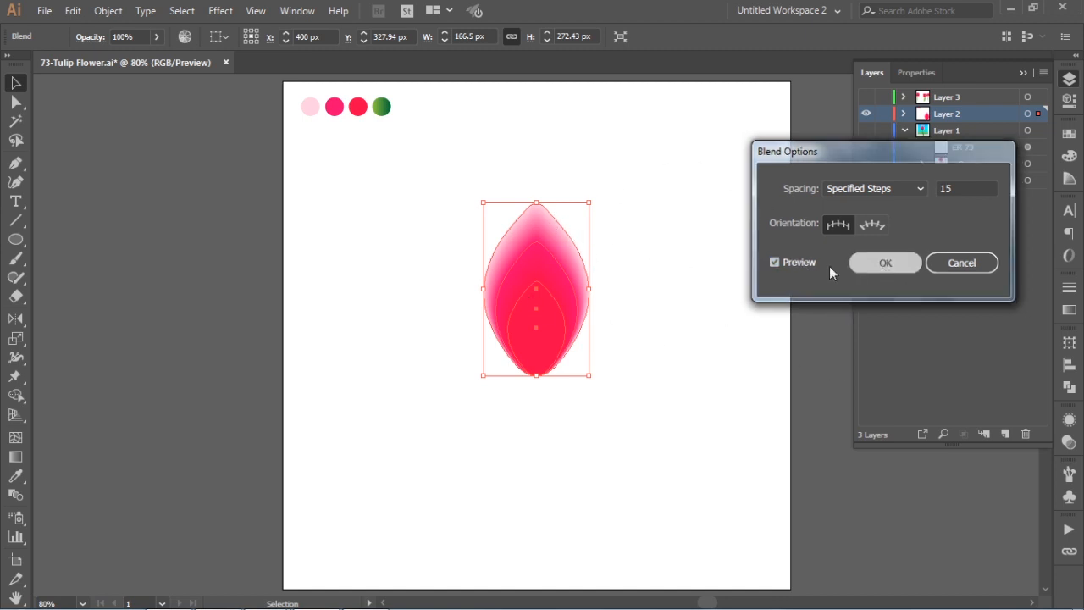
{"action": "left_click", "coordinate": [719, 242]}
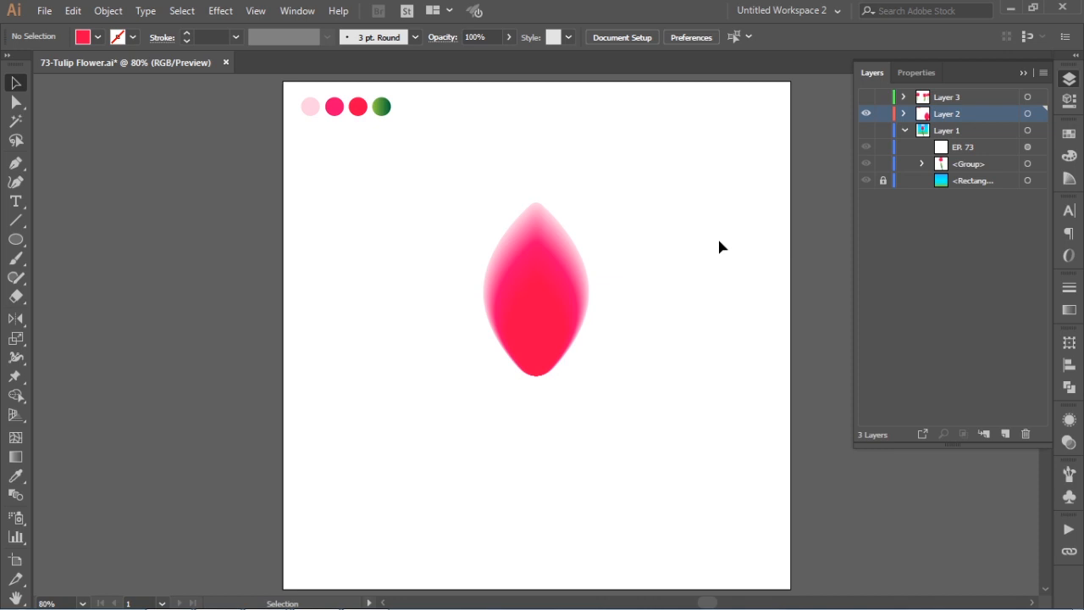
- Paste a copy of the petal in front, tilt it slightly counterclockwise and shift it left to about X 367 px, keeping the bases together
{"action": "left_click", "coordinate": [569, 283]}
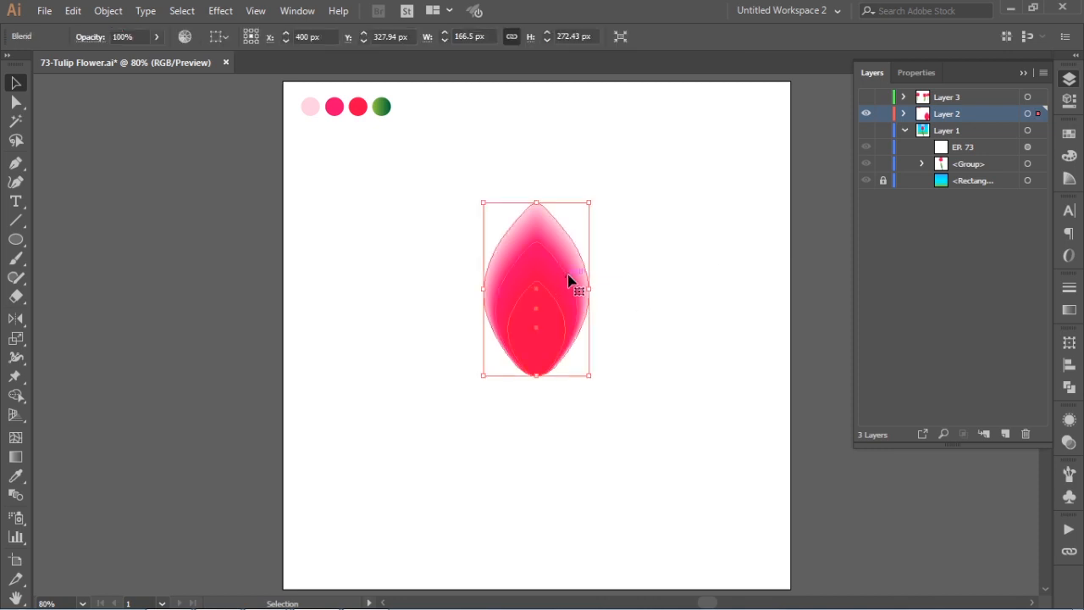
{"action": "left_click", "coordinate": [72, 10]}
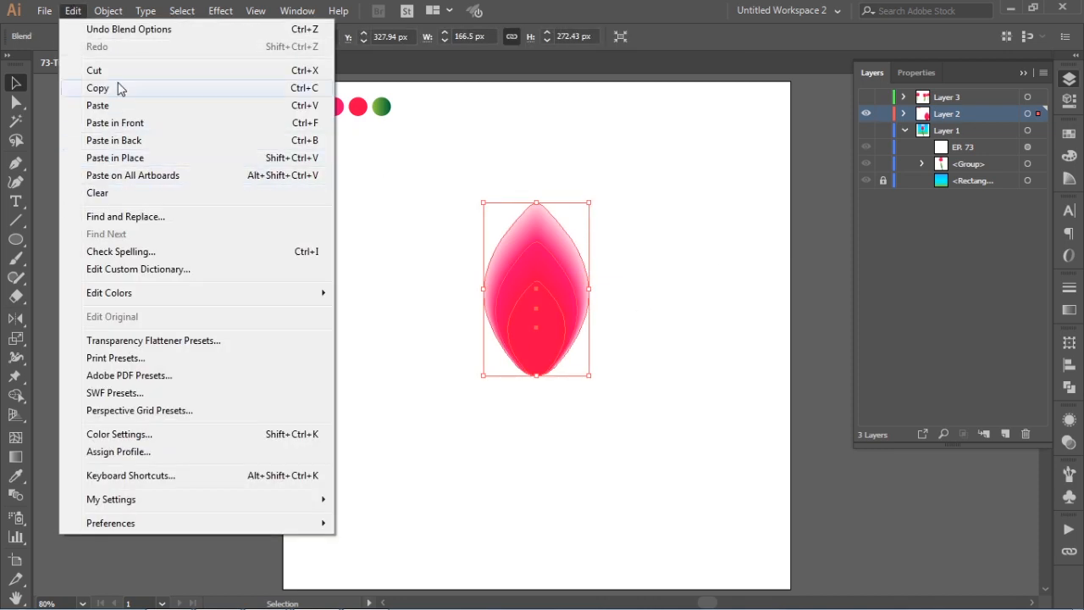
{"action": "left_click", "coordinate": [111, 88]}
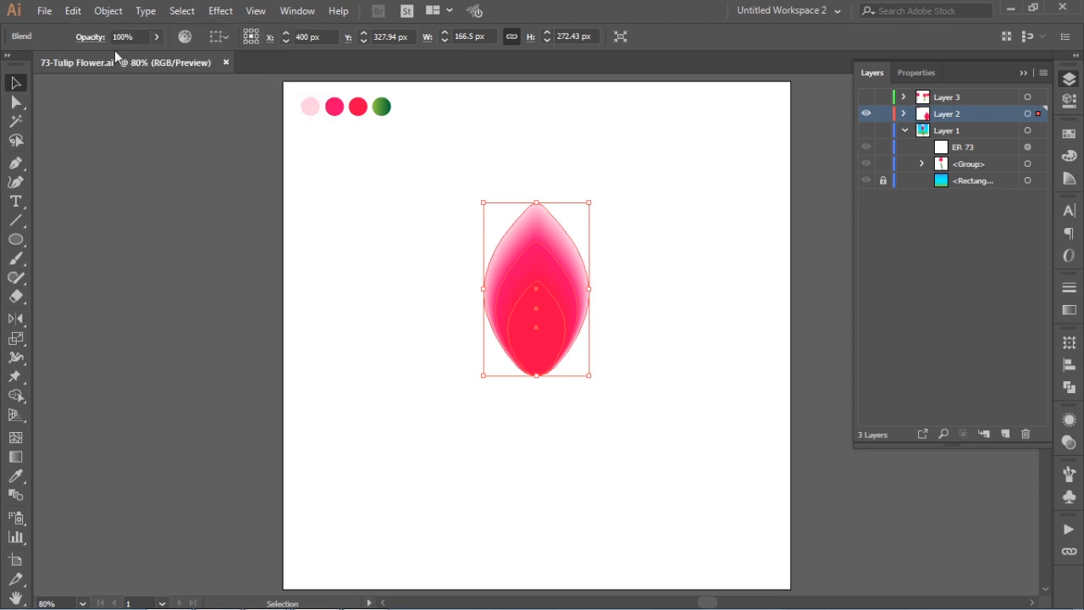
{"action": "left_click", "coordinate": [72, 11]}
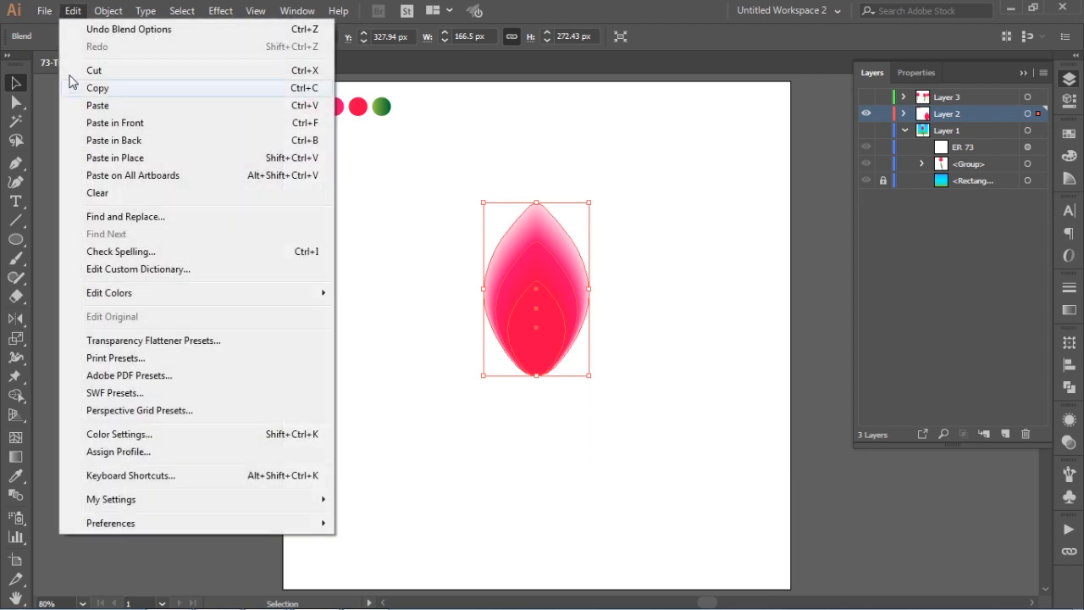
{"action": "left_click", "coordinate": [132, 126]}
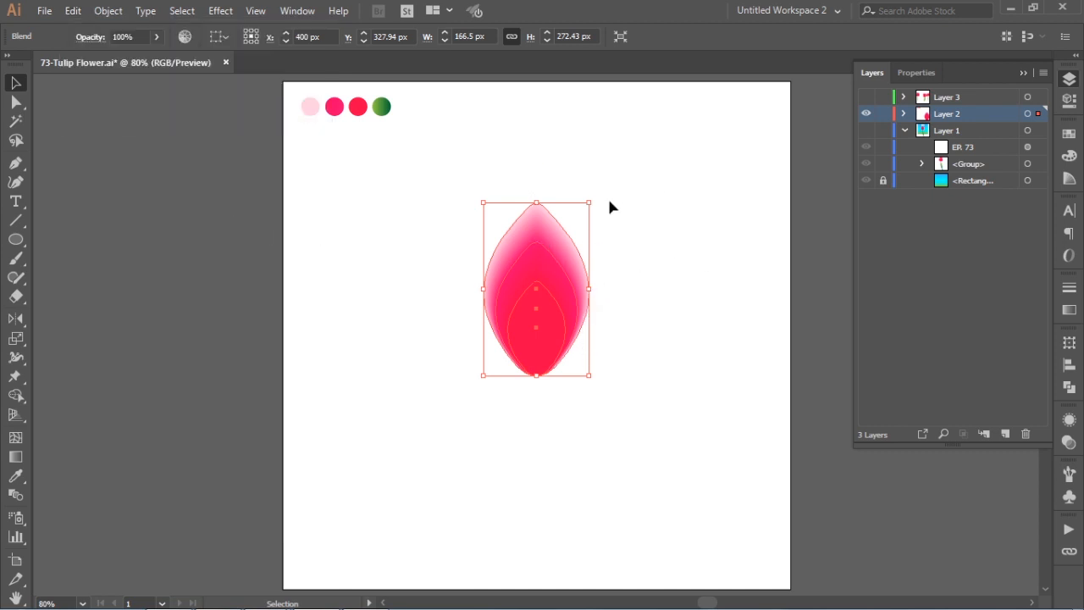
{"action": "left_click_drag", "start_coordinate": [594, 199], "coordinate": [578, 181]}
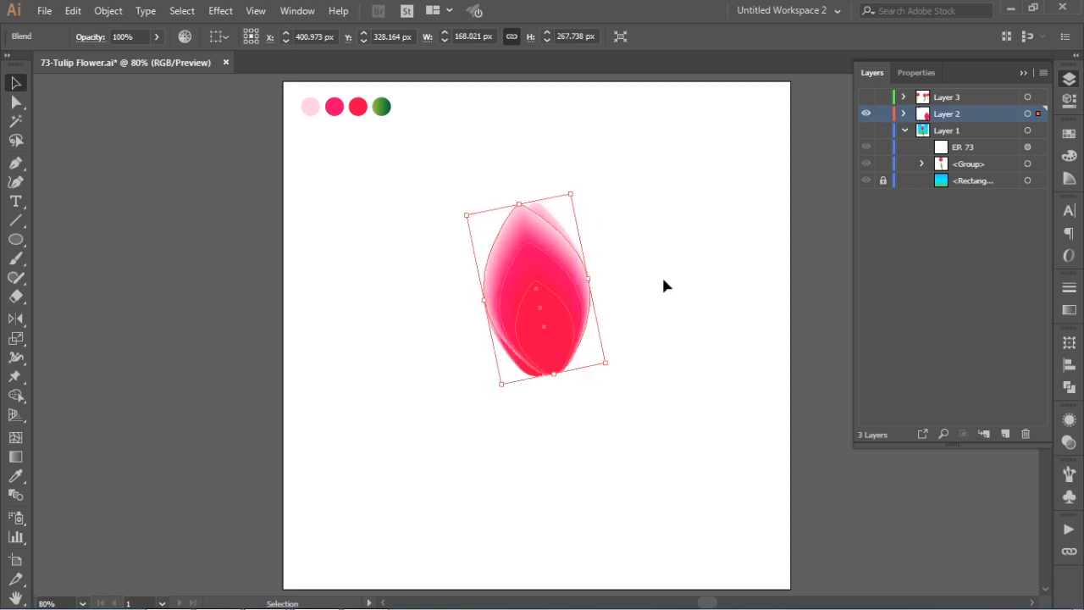
{"action": "left_click_drag", "start_coordinate": [541, 331], "coordinate": [518, 329]}
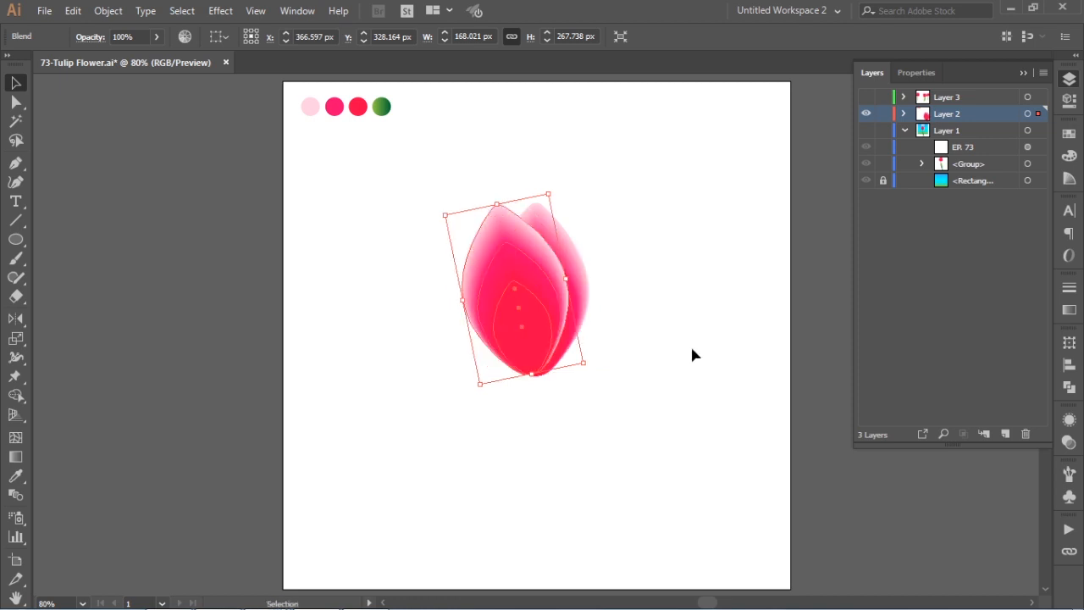
{"action": "left_click", "coordinate": [658, 283]}
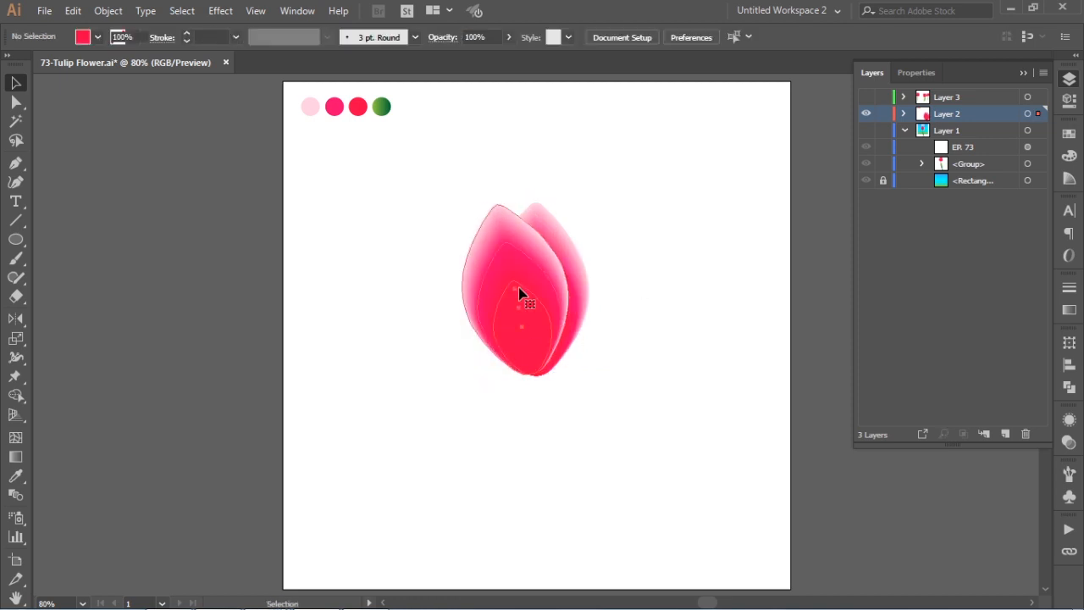
- Send the tilted petal to the back, behind the upright centre petal, and deselect it
{"action": "left_click", "coordinate": [521, 294]}
{"action": "right_click", "coordinate": [520, 289]}
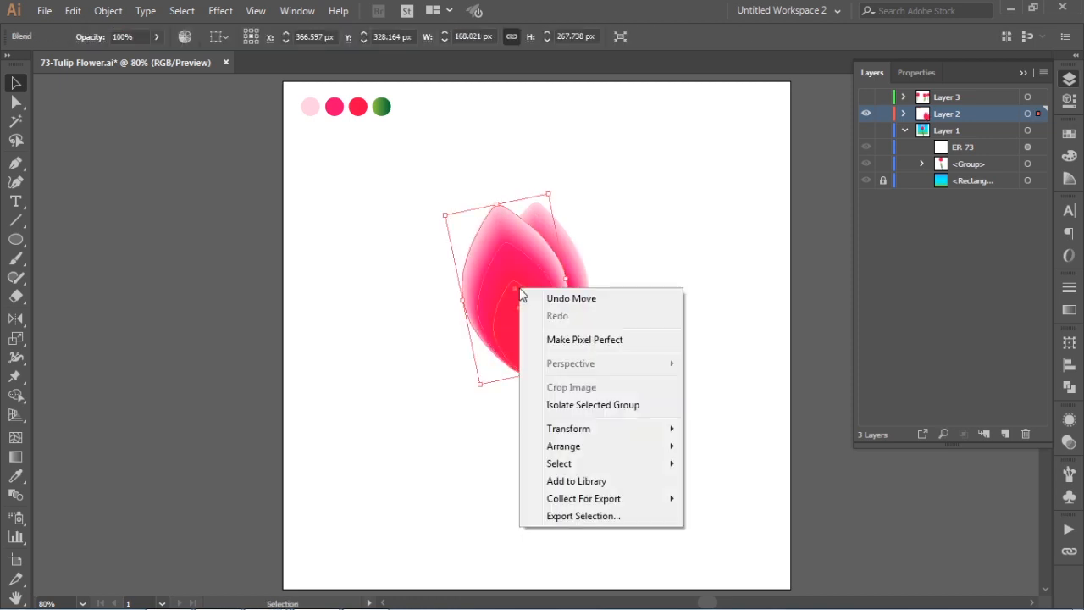
{"action": "mouse_move", "coordinate": [559, 447]}
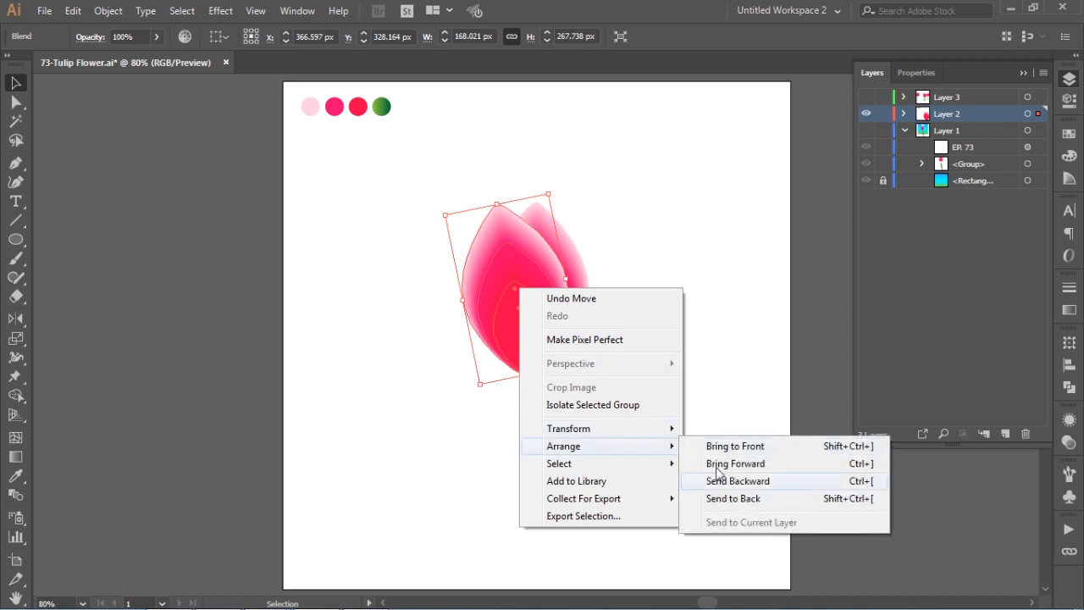
{"action": "left_click", "coordinate": [718, 500]}
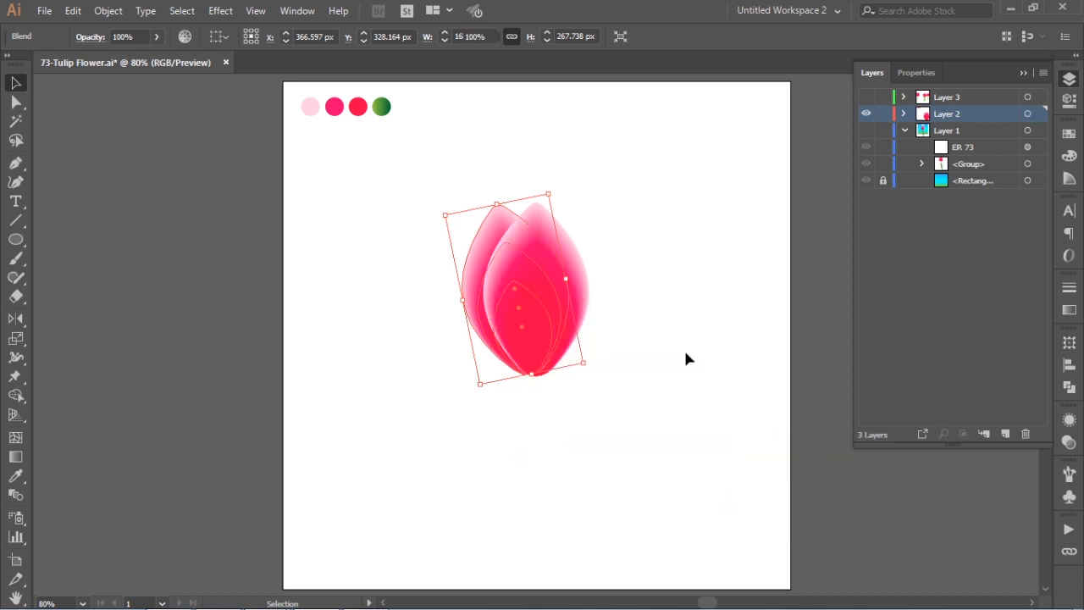
{"action": "left_click", "coordinate": [683, 347]}
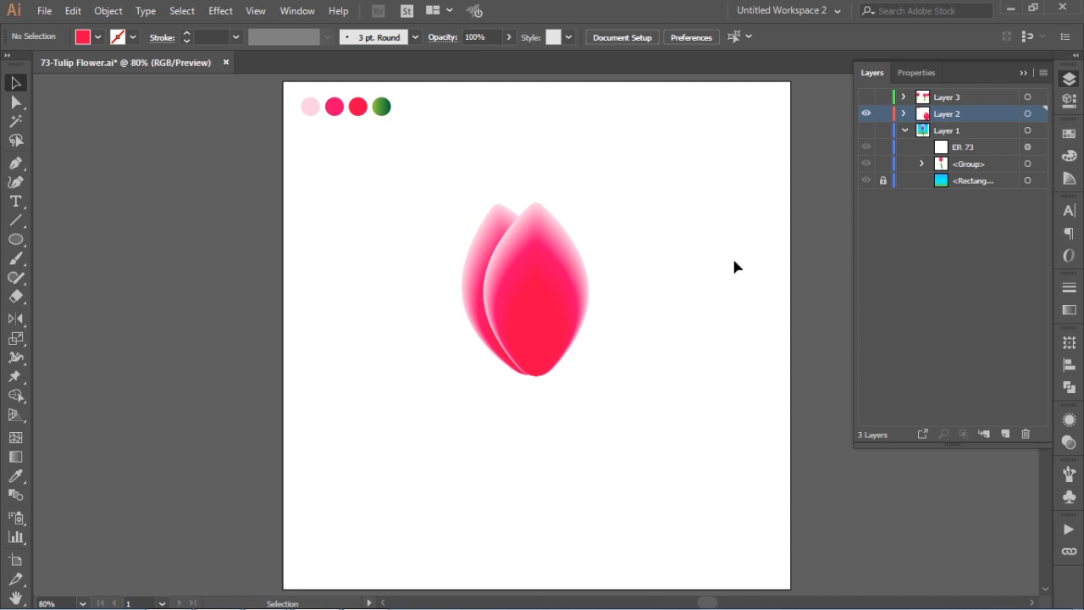
- Reflect the tilted back petal across the vertical axis as a copy
{"action": "left_click", "coordinate": [501, 225]}
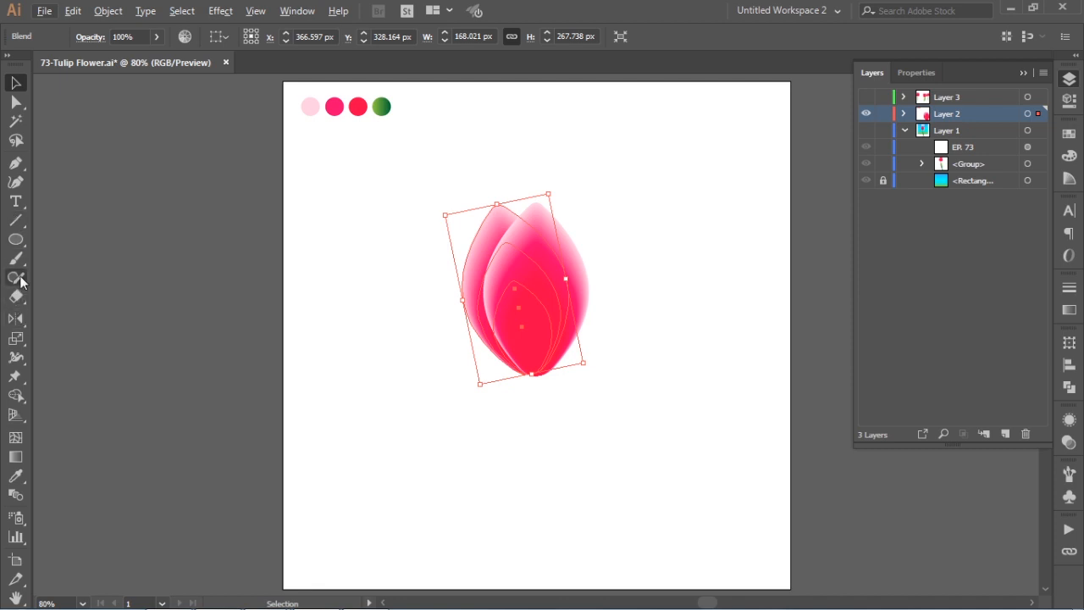
{"action": "left_click", "coordinate": [18, 321]}
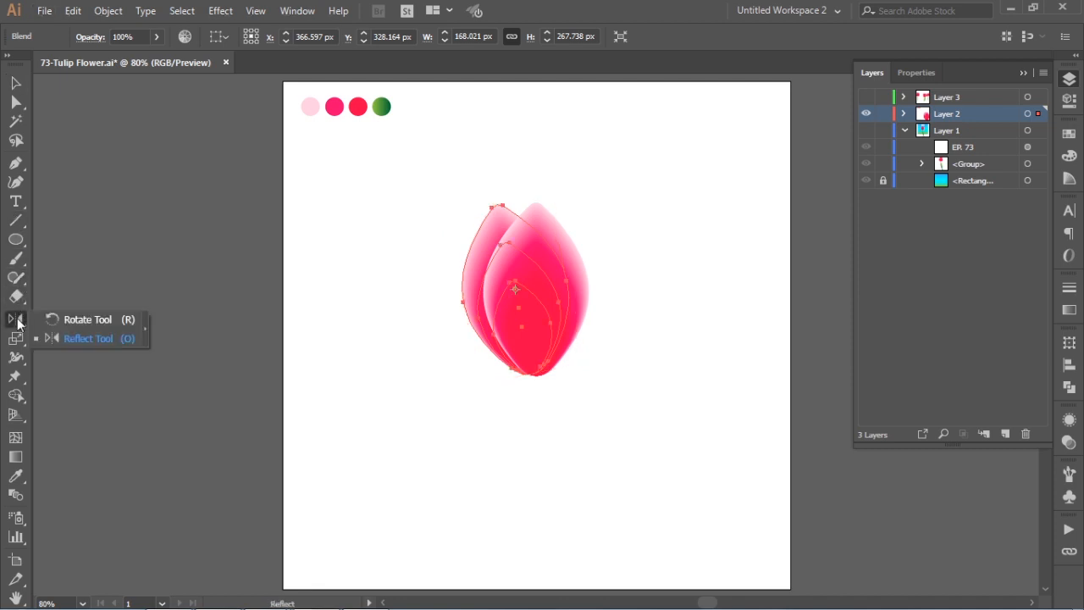
{"action": "left_click", "coordinate": [95, 339]}
{"action": "key", "text": "Return"}
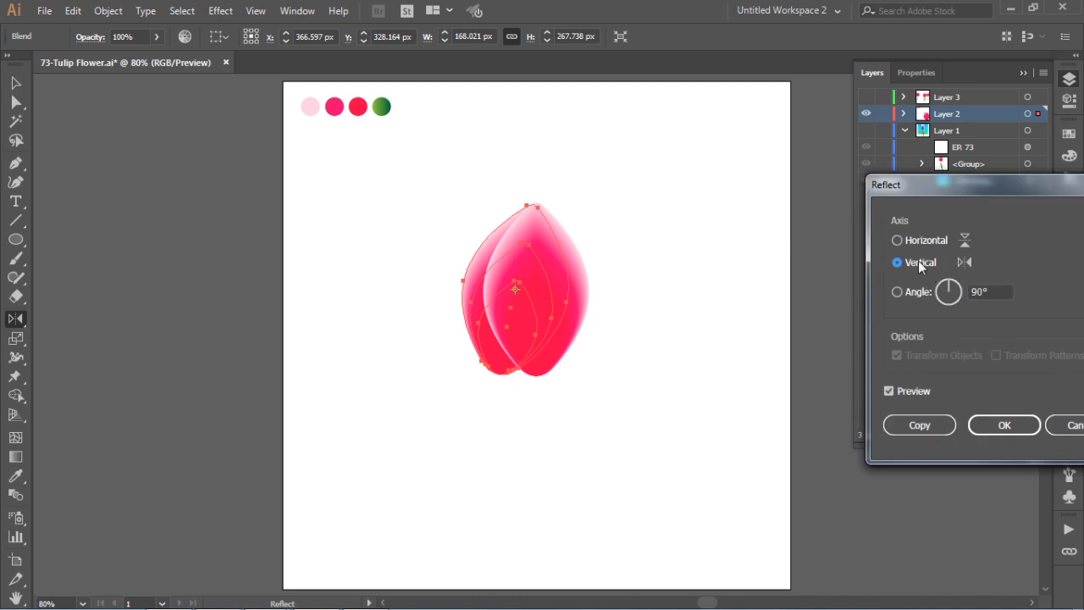
{"action": "left_click_drag", "start_coordinate": [977, 185], "coordinate": [757, 180]}
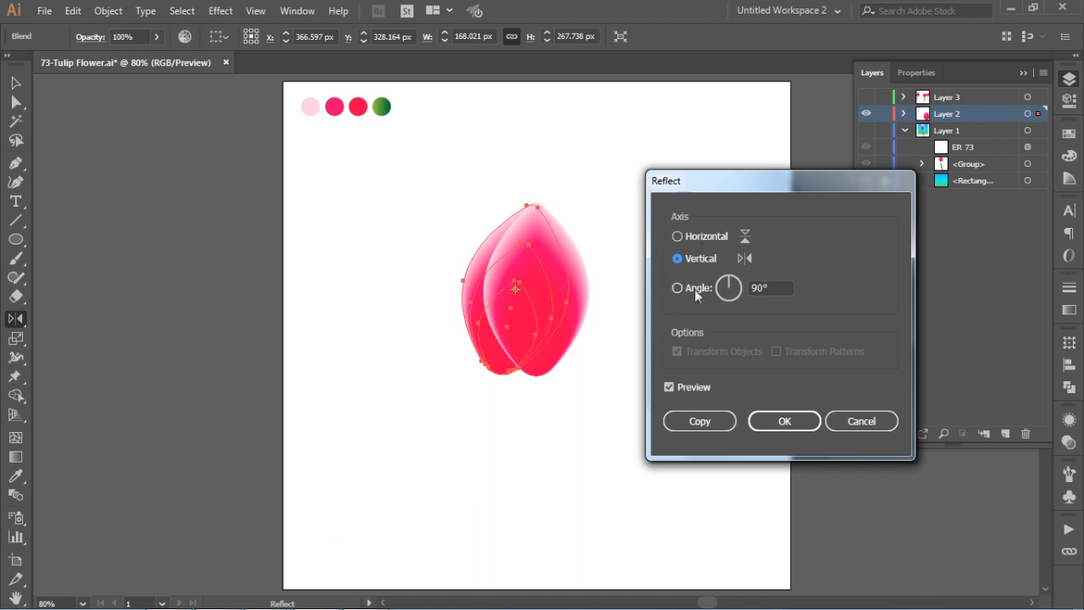
{"action": "left_click", "coordinate": [699, 422]}
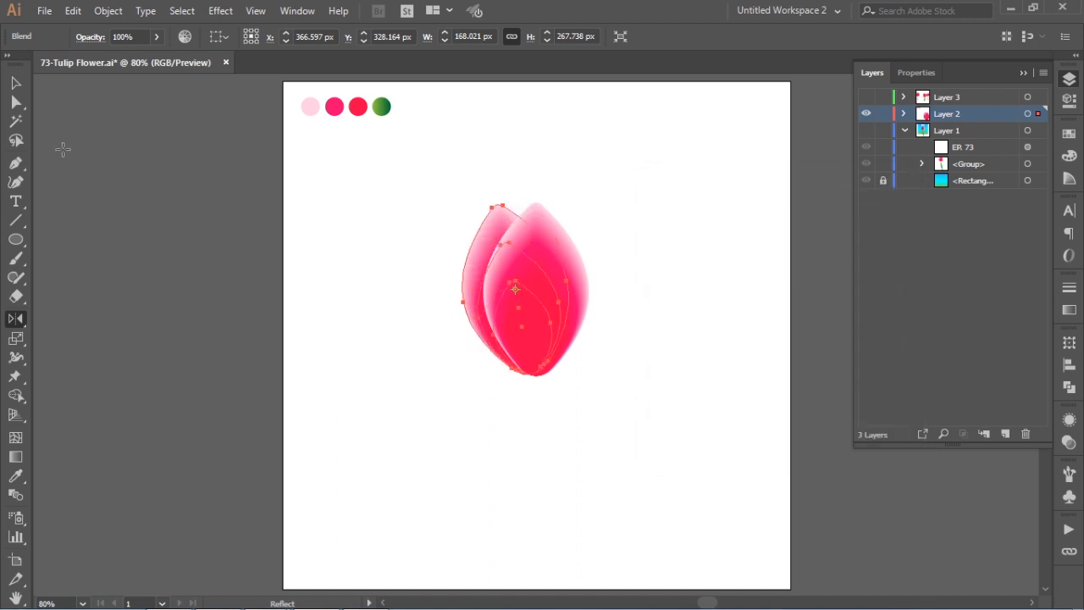
- Move the mirrored petal copy to the right side of the flower at about X 438 px, with its base meeting the others
{"action": "left_click", "coordinate": [16, 83]}
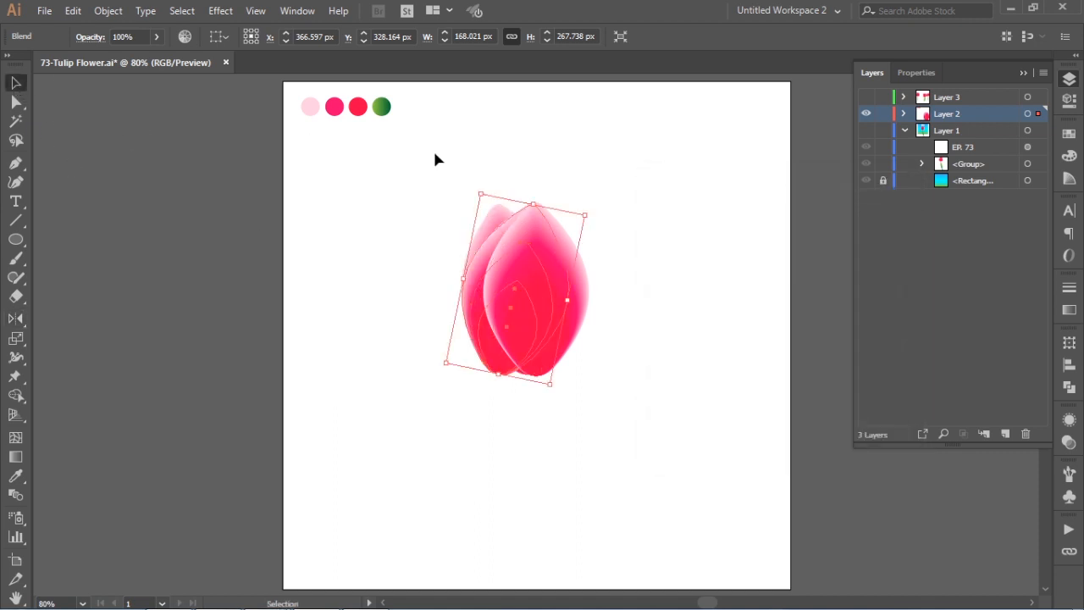
{"action": "left_click_drag", "start_coordinate": [486, 249], "coordinate": [546, 249]}
{"action": "left_click_drag", "start_coordinate": [540, 248], "coordinate": [542, 249]}
{"action": "left_click", "coordinate": [625, 243]}
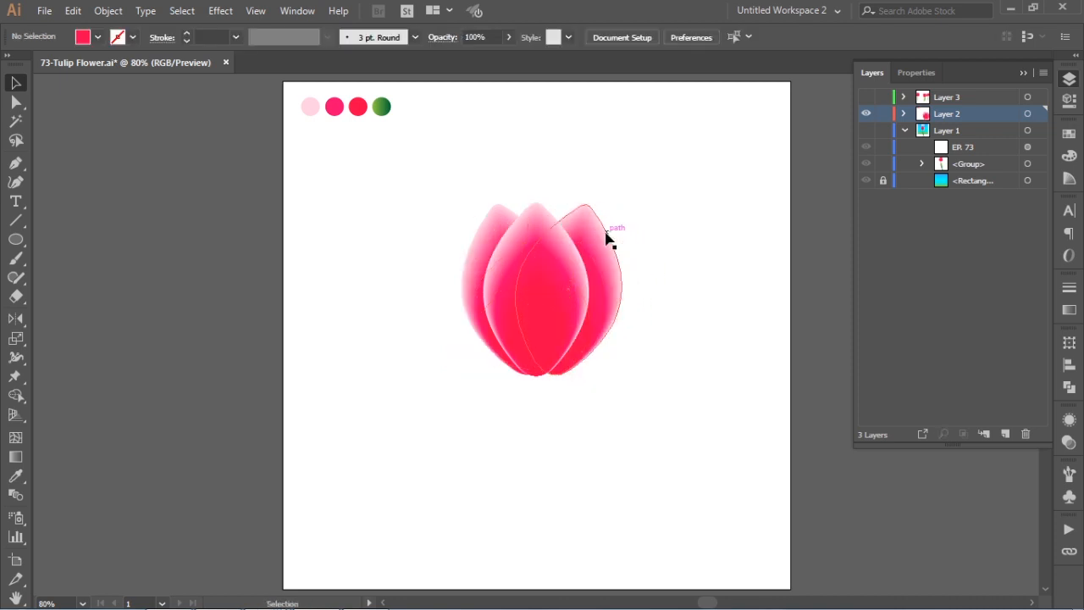
{"action": "left_click", "coordinate": [591, 243]}
{"action": "left_click_drag", "start_coordinate": [591, 243], "coordinate": [583, 243]}
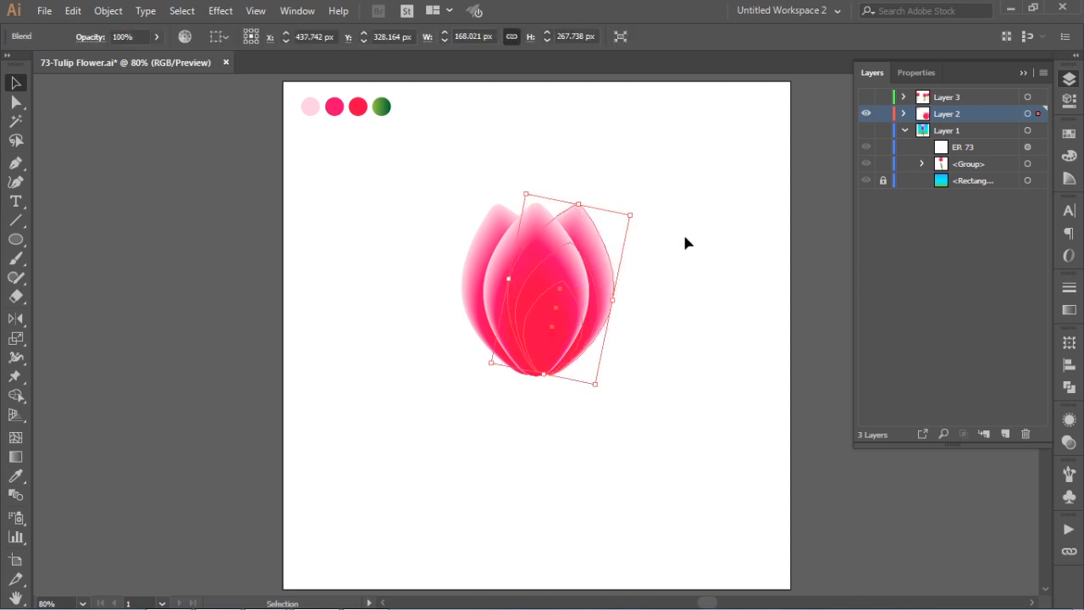
- Select all three petals, distribute them horizontally by their centres and deselect them
{"action": "left_click_drag", "start_coordinate": [449, 155], "coordinate": [669, 411]}
{"action": "left_click", "coordinate": [1069, 365]}
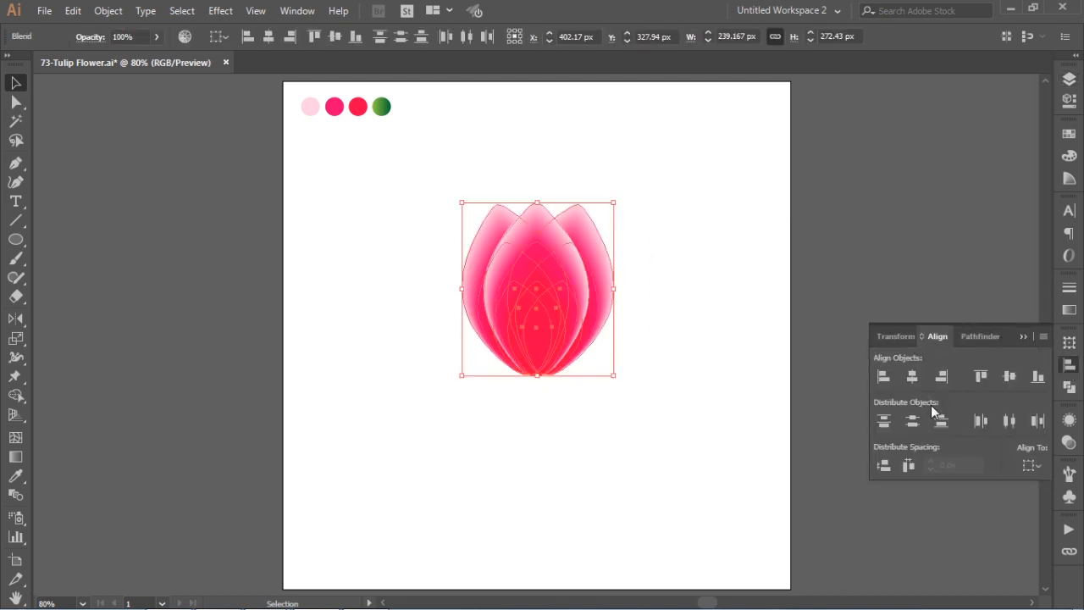
{"action": "left_click", "coordinate": [1011, 422]}
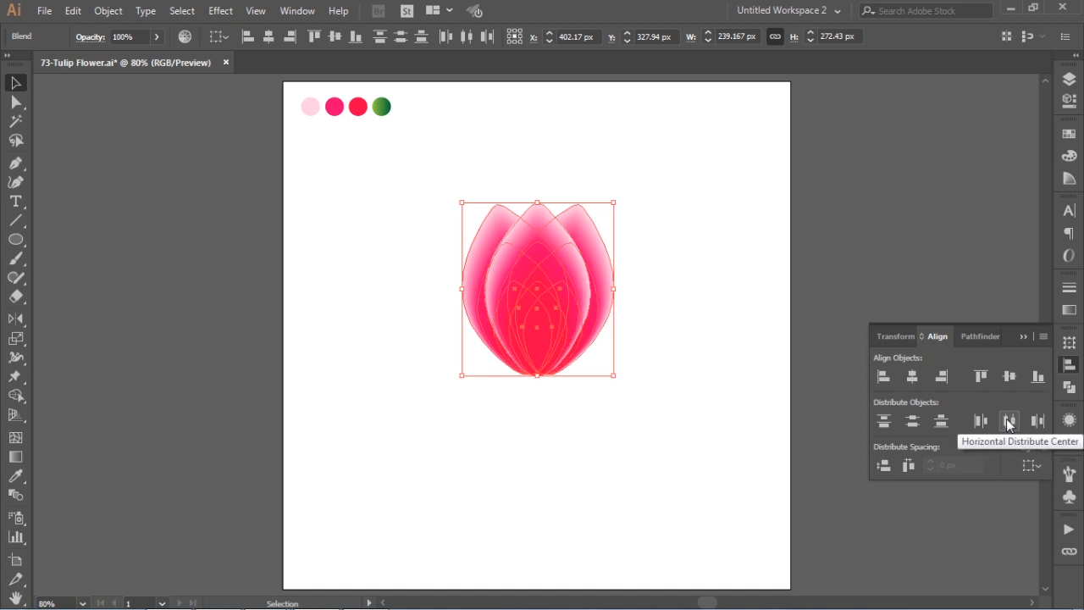
{"action": "left_click", "coordinate": [1024, 338]}
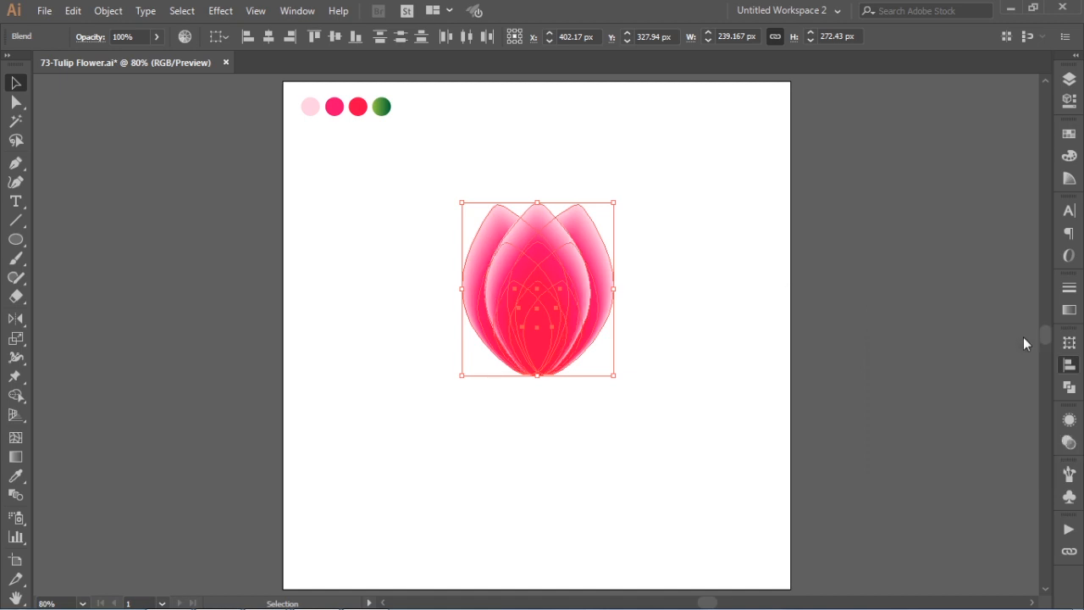
{"action": "left_click", "coordinate": [677, 239]}
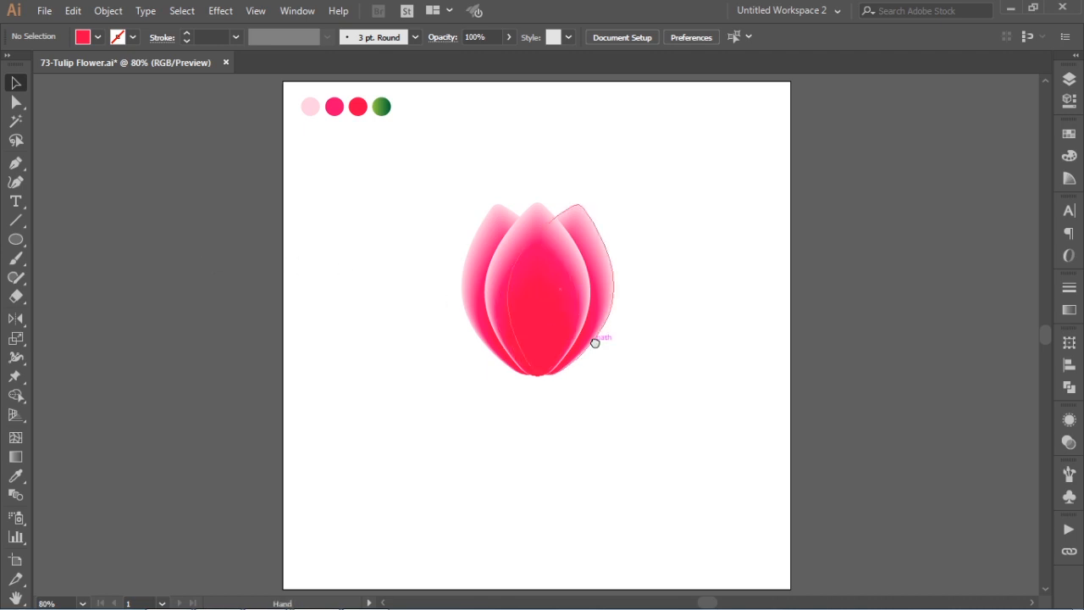
- Draw a narrow rectangular stem from the flower's base down to just past the artboard's bottom edge
{"action": "left_click_drag", "start_coordinate": [596, 342], "coordinate": [593, 321]}
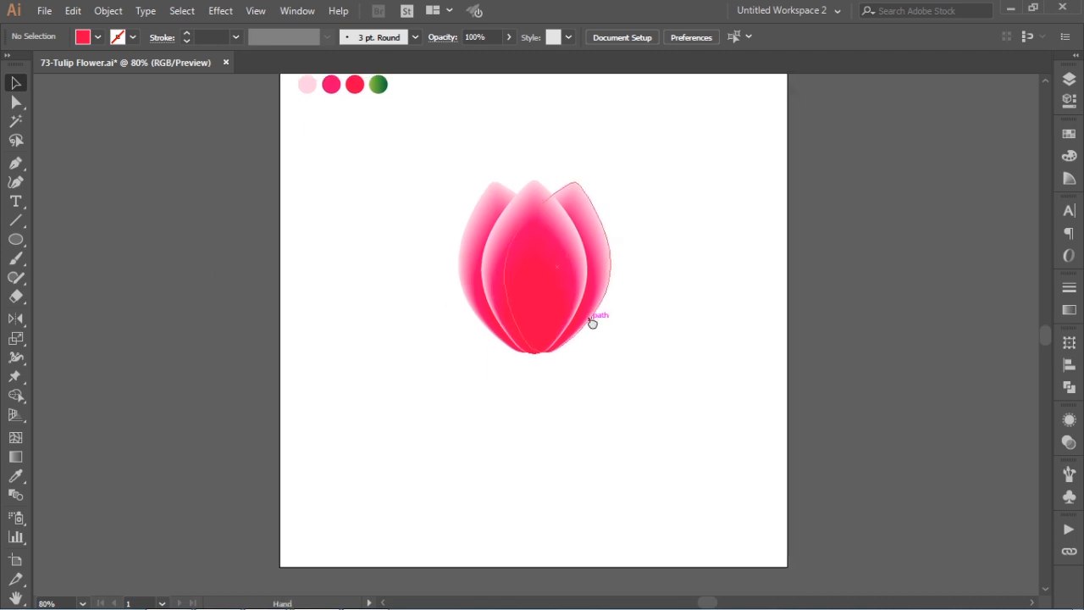
{"action": "left_click", "coordinate": [18, 241]}
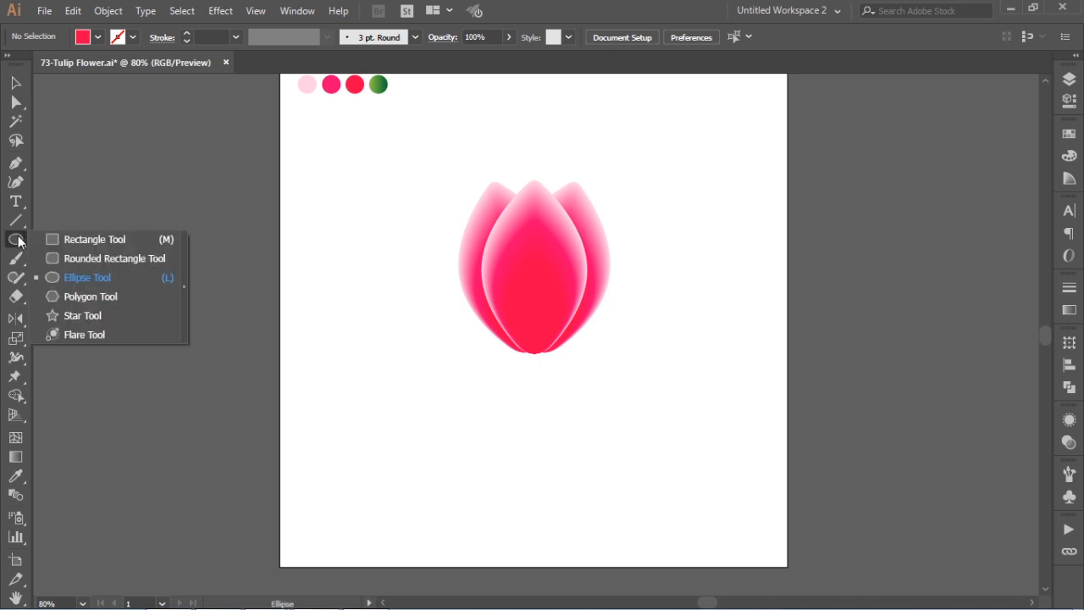
{"action": "left_click", "coordinate": [64, 242]}
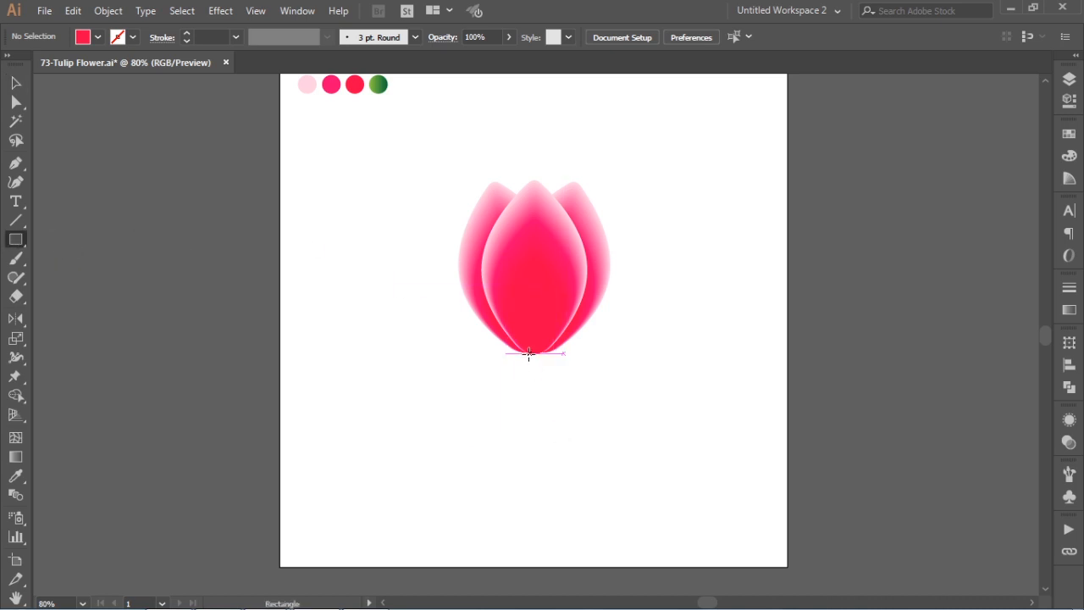
{"action": "left_click_drag", "start_coordinate": [525, 353], "coordinate": [546, 564]}
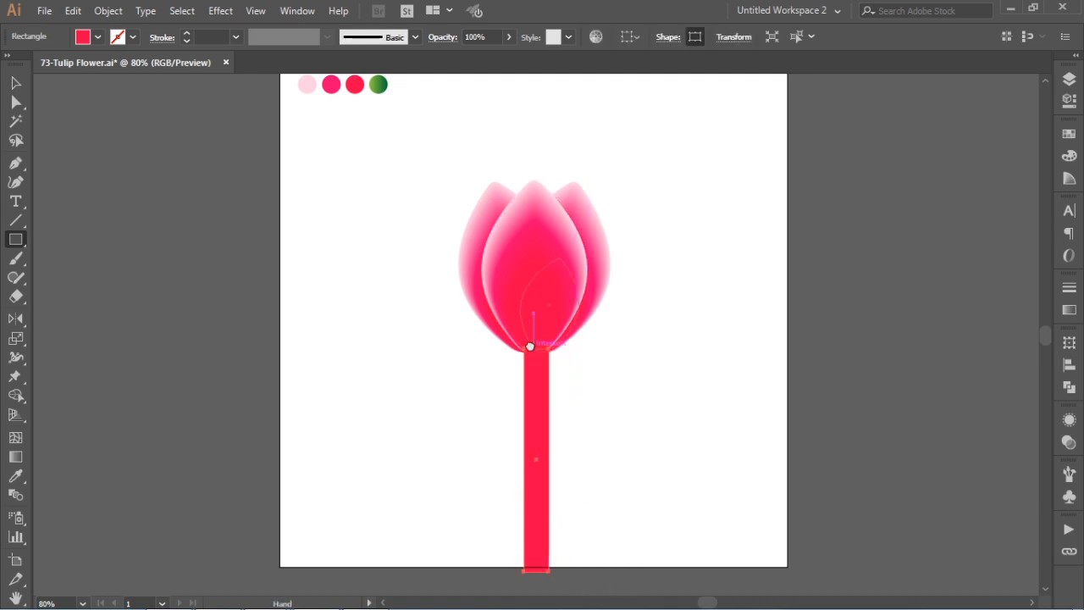
{"action": "left_click_drag", "start_coordinate": [529, 346], "coordinate": [535, 375]}
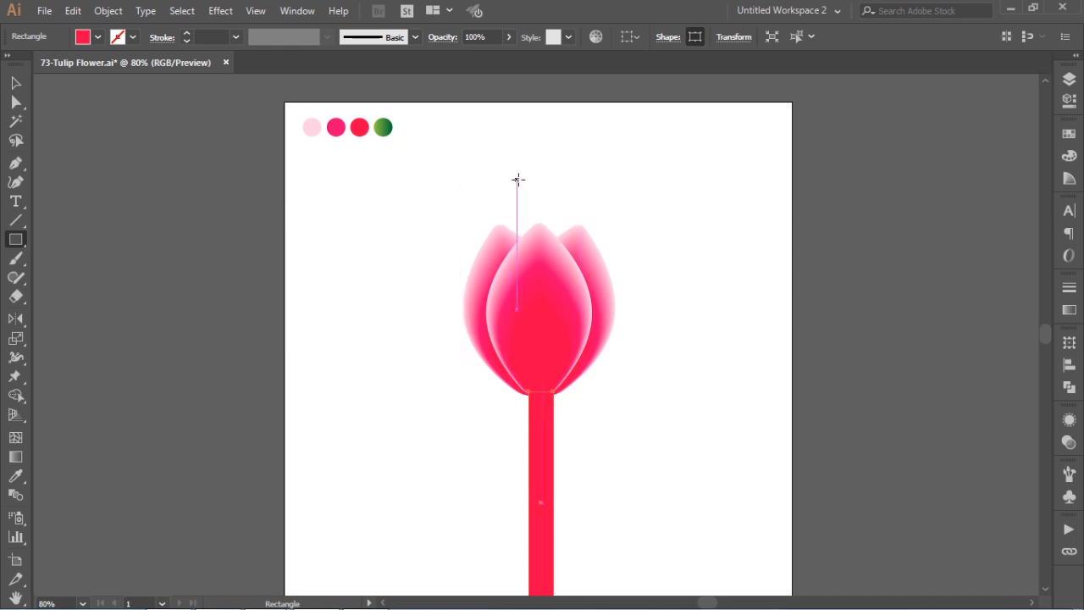
- Fill the stem rectangle with the green gradient sampled from the green swatch circle
{"action": "key", "text": "i"}
{"action": "left_click", "coordinate": [387, 124]}
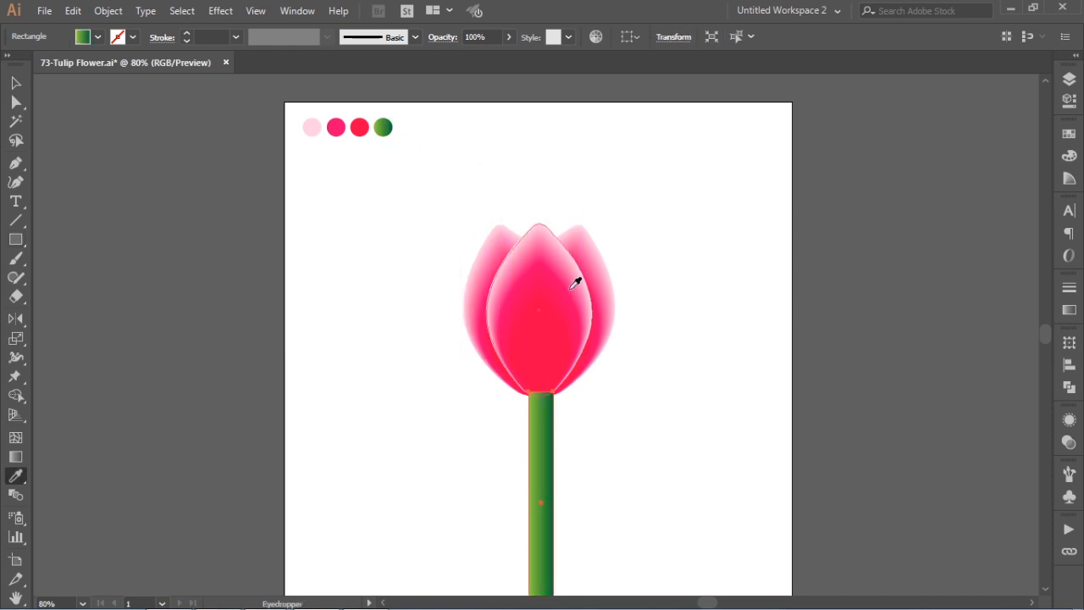
{"action": "scroll", "coordinate": [602, 322], "scroll_direction": "down", "scroll_amount": 5}
{"action": "key", "text": "v"}
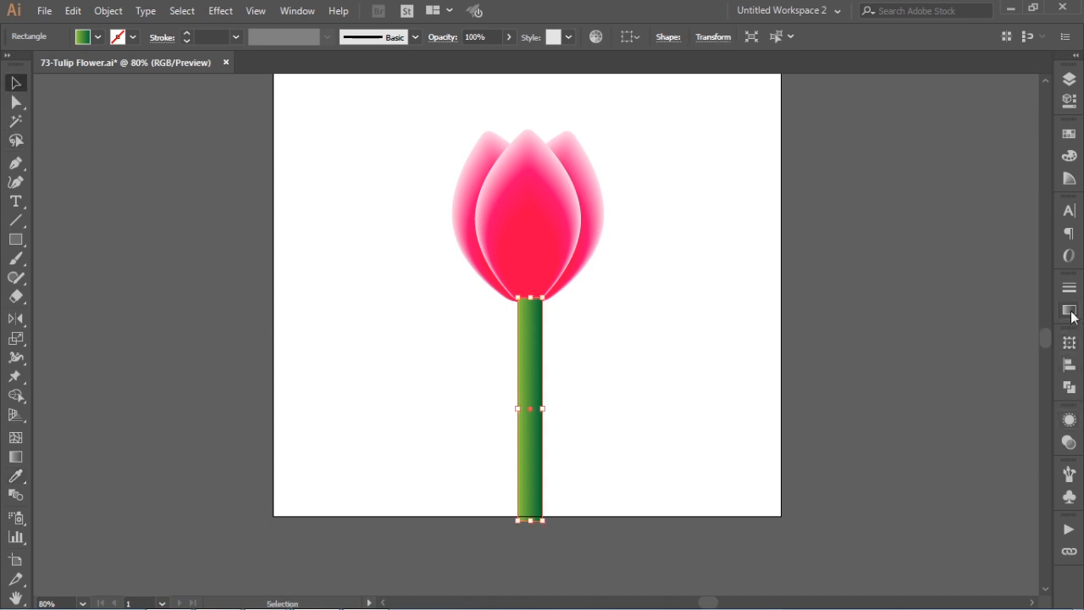
- Adjust the stem's linear gradient to dark green at about 51% with light green ends, setting the midpoints to 56.19% and 40.2%
{"action": "left_click", "coordinate": [1069, 310]}
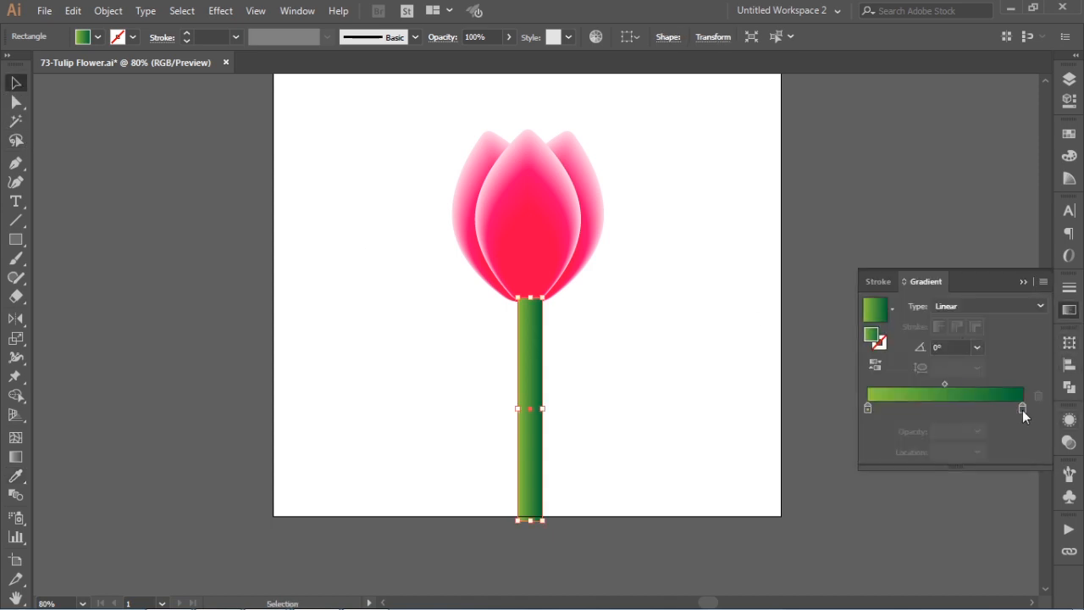
{"action": "left_click_drag", "start_coordinate": [1022, 410], "coordinate": [946, 413]}
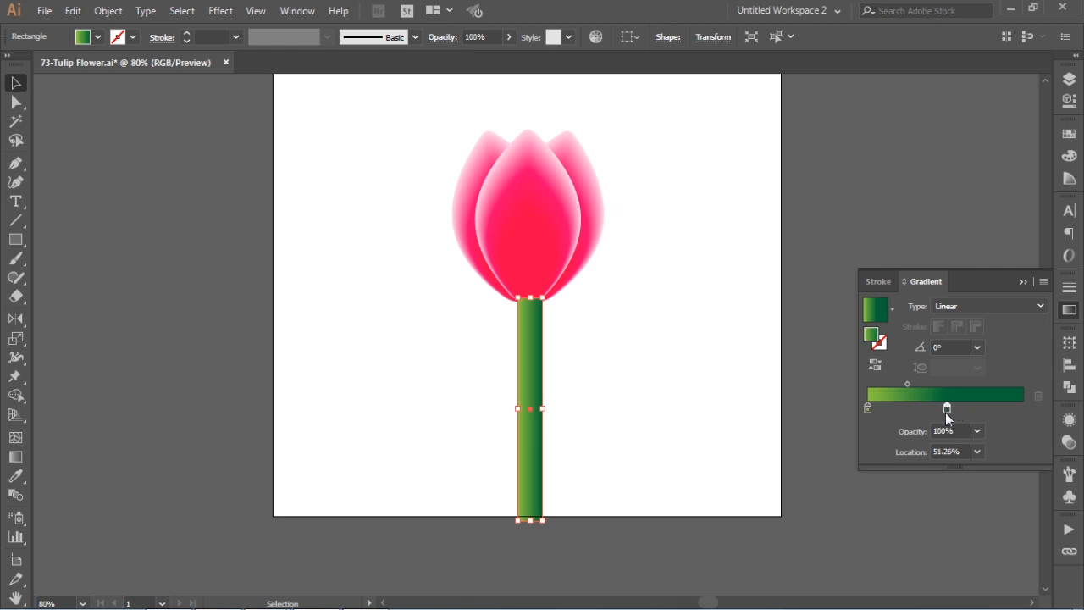
{"action": "left_click_drag", "start_coordinate": [867, 408], "coordinate": [1023, 409], "text": "alt"}
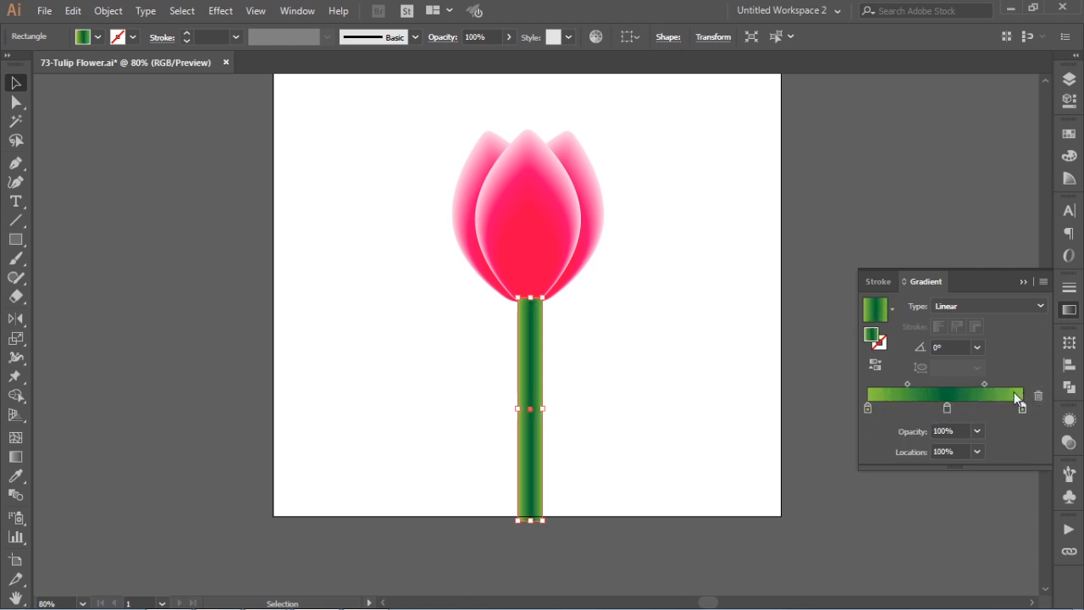
{"action": "left_click_drag", "start_coordinate": [984, 385], "coordinate": [989, 386]}
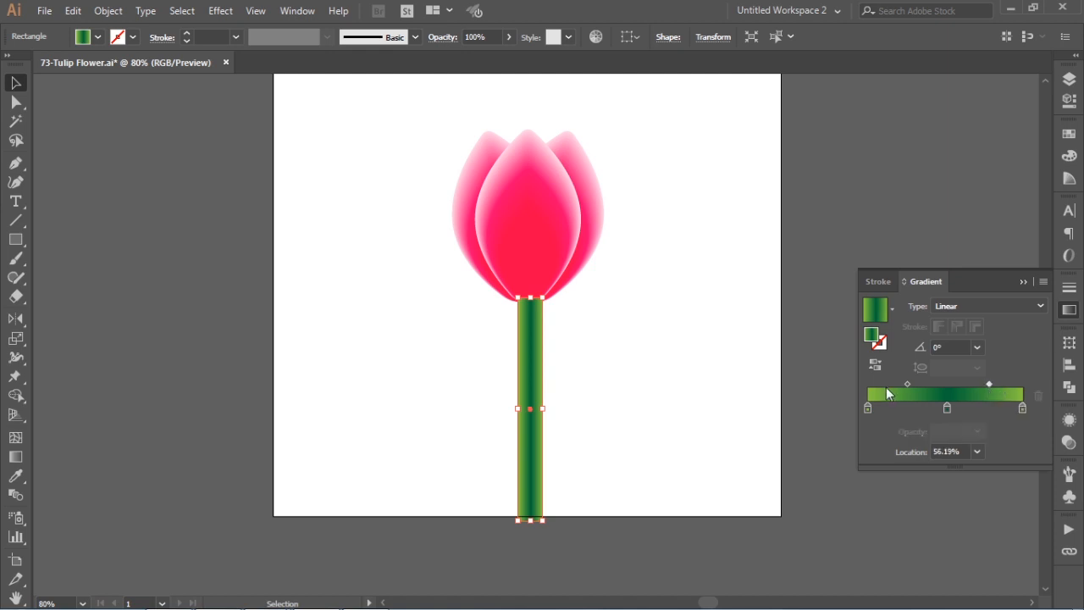
{"action": "left_click_drag", "start_coordinate": [908, 383], "coordinate": [900, 384]}
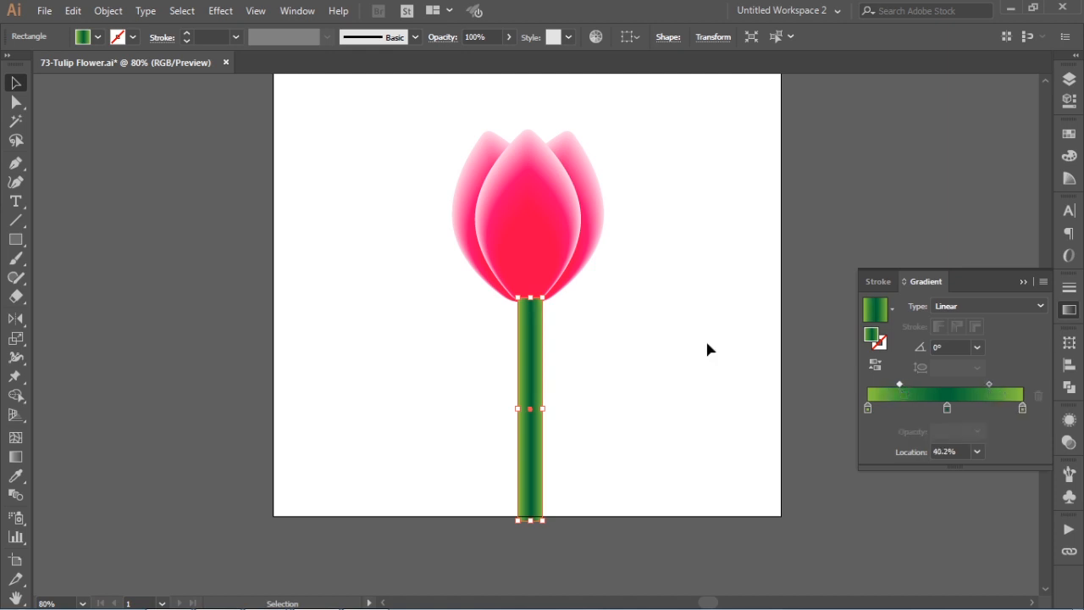
{"action": "left_click", "coordinate": [610, 353]}
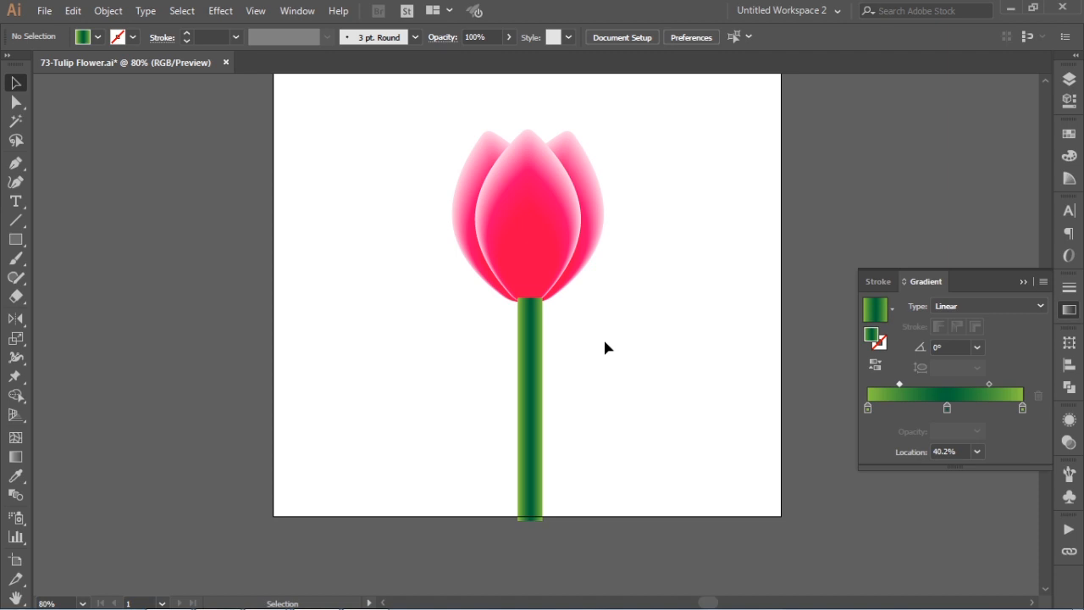
- Send the stem rectangle to the back, behind the petals, and deselect it
{"action": "left_click", "coordinate": [537, 335]}
{"action": "right_click", "coordinate": [533, 334]}
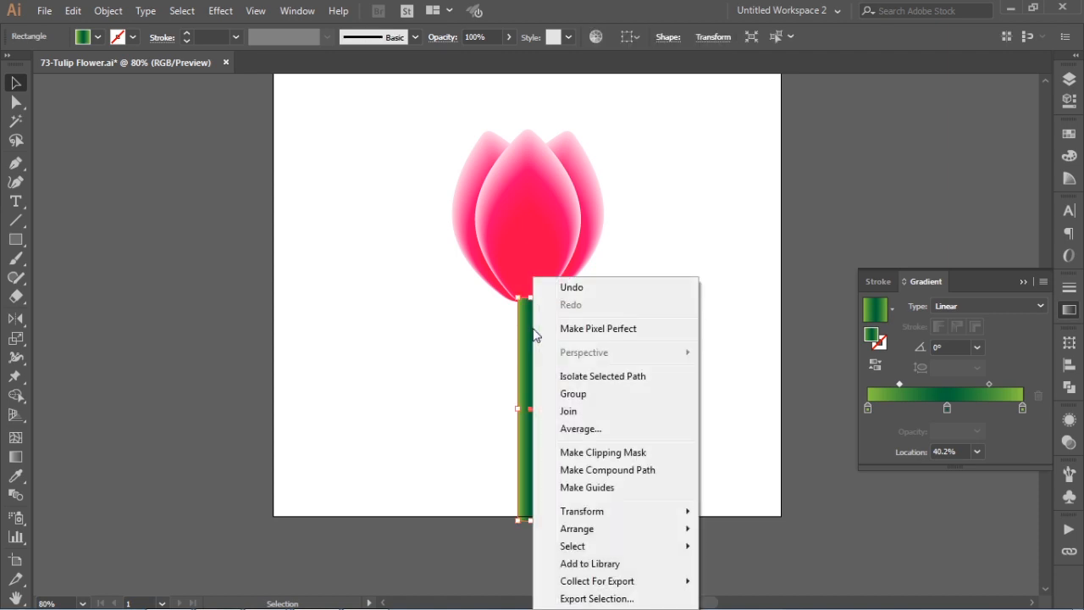
{"action": "mouse_move", "coordinate": [580, 528]}
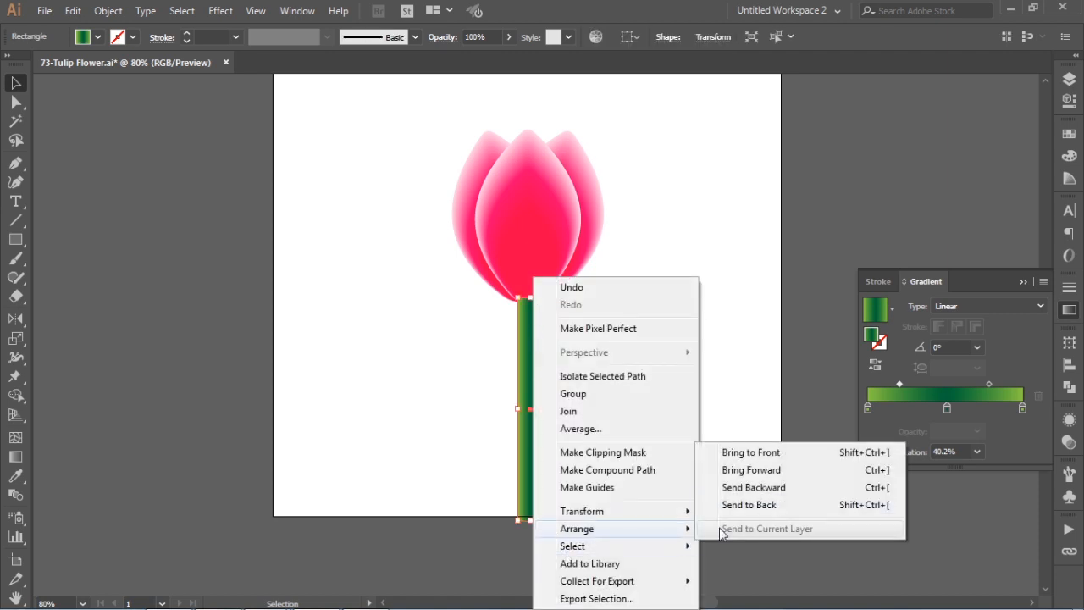
{"action": "left_click", "coordinate": [743, 507]}
{"action": "left_click", "coordinate": [610, 376]}
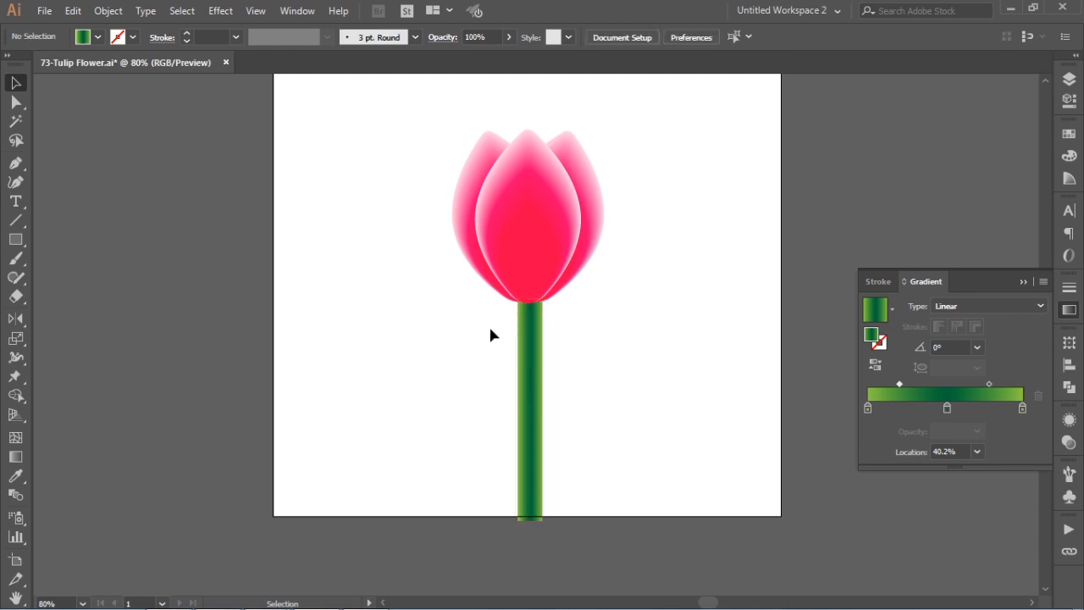
- Centre the stem horizontally on the front petal, using the petal as the key object for the alignment
{"action": "left_click", "coordinate": [532, 333]}
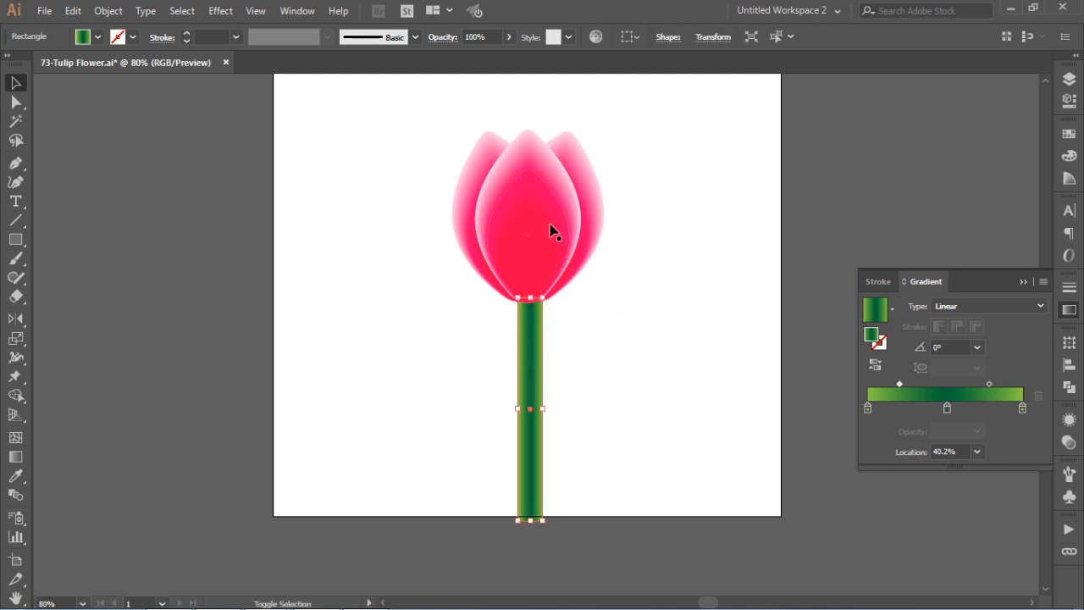
{"action": "left_click", "coordinate": [550, 224], "text": "shift"}
{"action": "left_click", "coordinate": [550, 229], "text": "shift"}
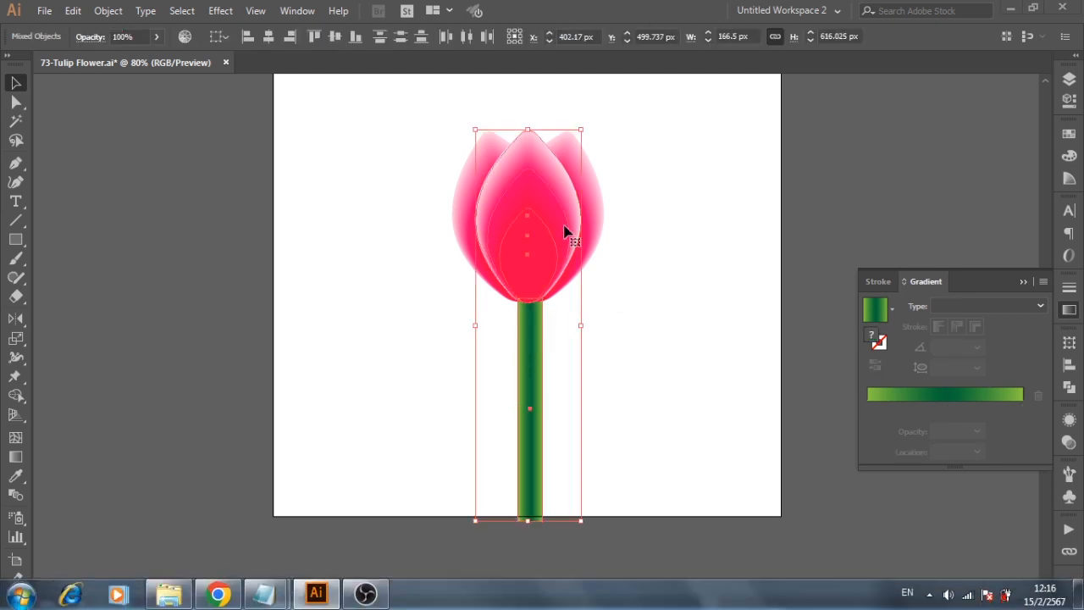
{"action": "left_click", "coordinate": [537, 339], "text": "shift"}
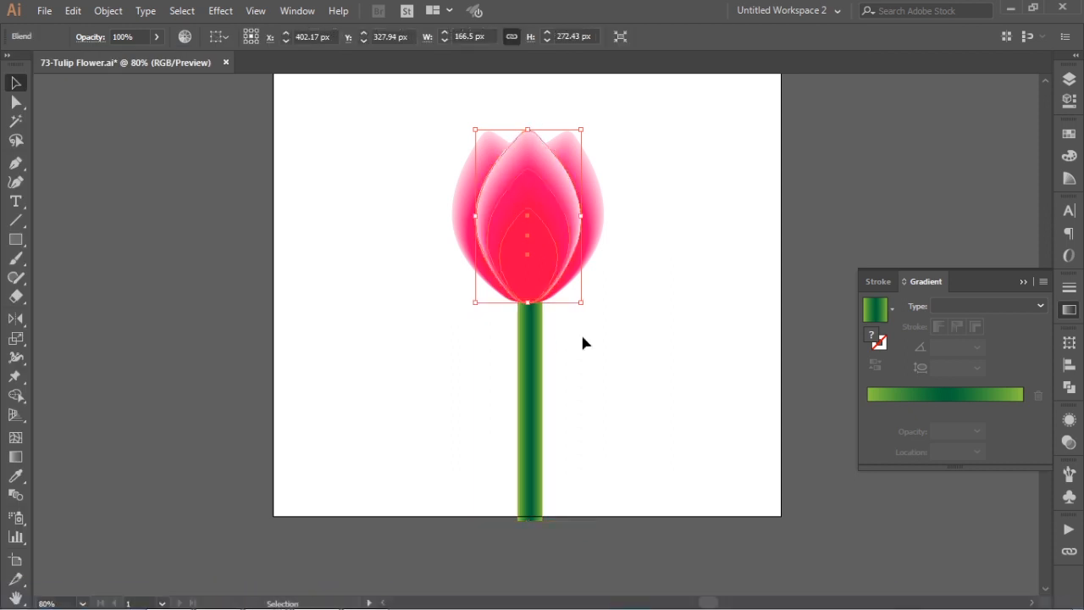
{"action": "left_click", "coordinate": [530, 230]}
{"action": "left_click", "coordinate": [1071, 366]}
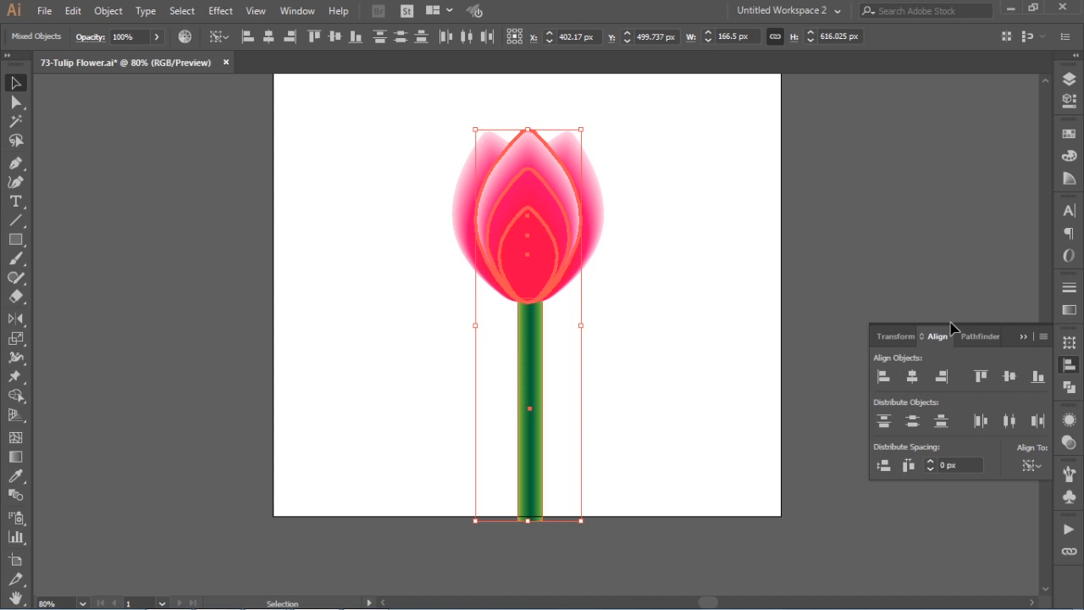
{"action": "left_click", "coordinate": [912, 376]}
{"action": "left_click", "coordinate": [704, 351]}
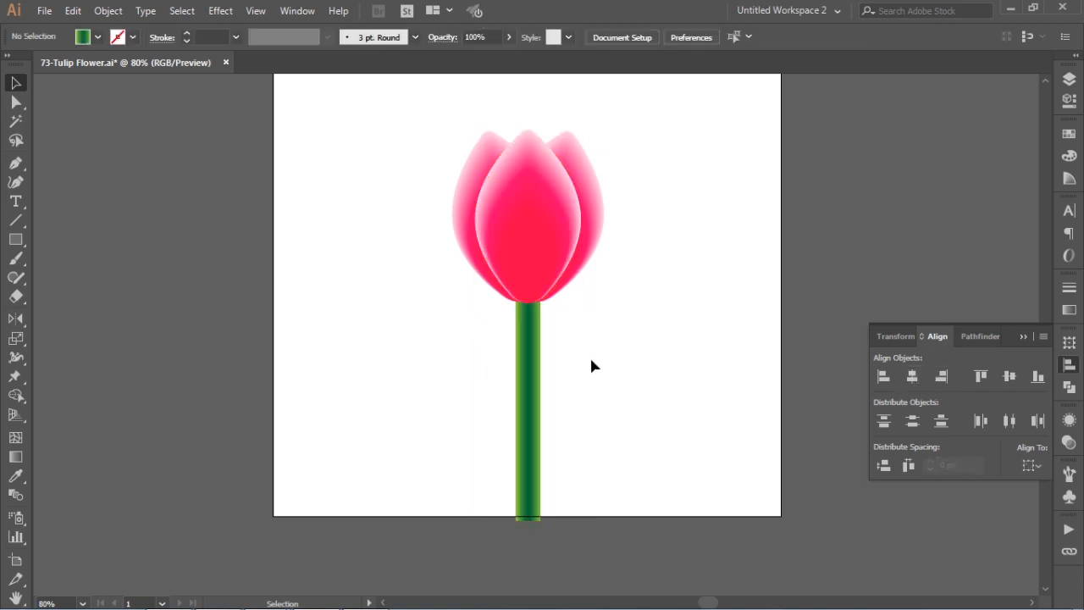
- Narrow the stem symmetrically about its centre to a width of about 29 px and fit the artboard in view
{"action": "left_click", "coordinate": [517, 351]}
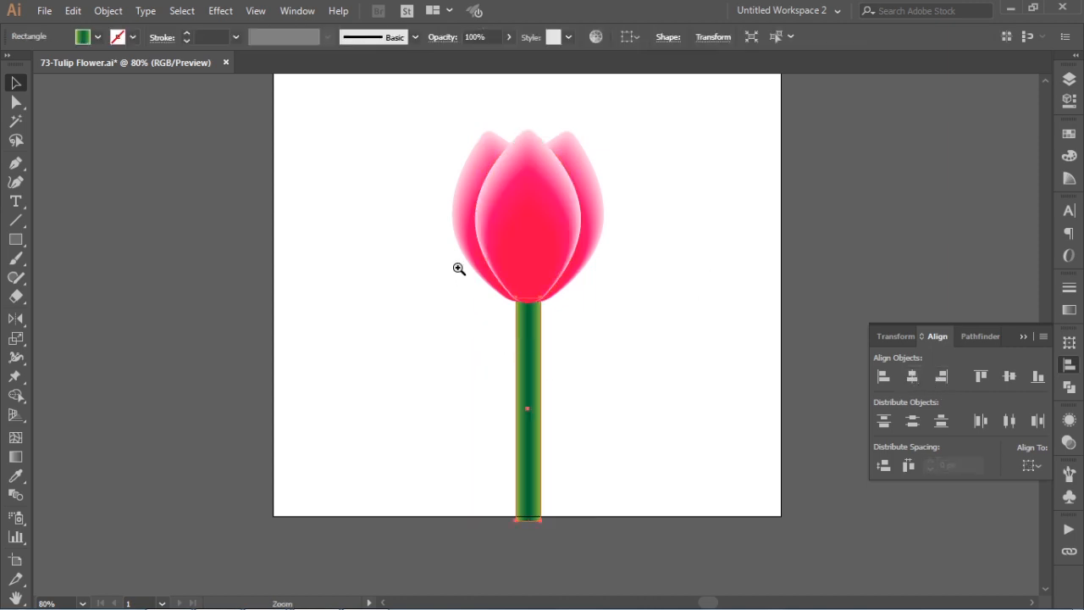
{"action": "left_click_drag", "start_coordinate": [458, 263], "coordinate": [600, 440]}
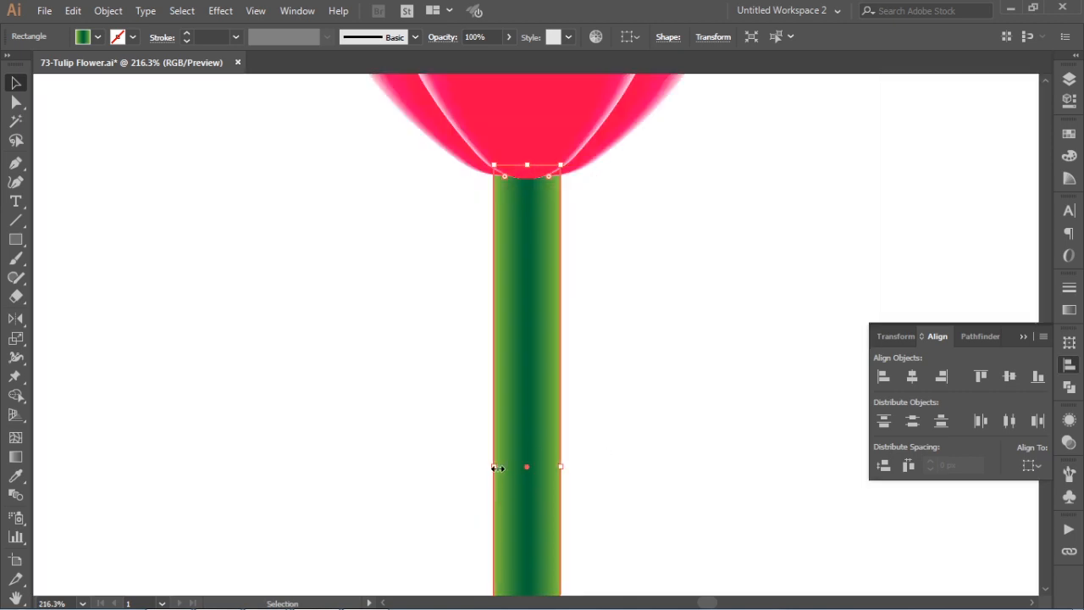
{"action": "left_click_drag", "start_coordinate": [495, 467], "coordinate": [506, 467]}
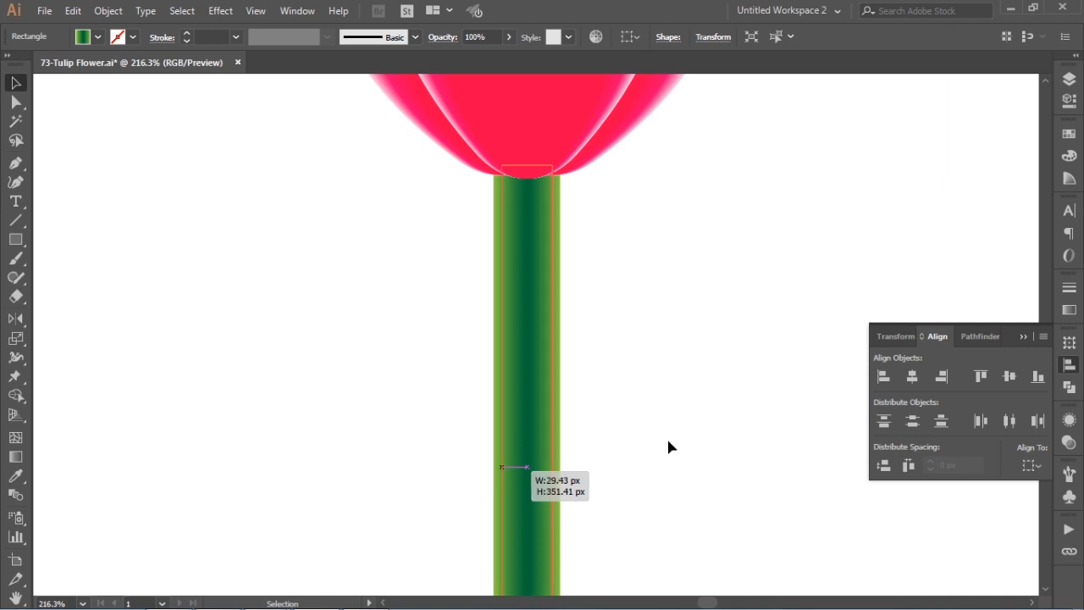
{"action": "left_click", "coordinate": [675, 426]}
{"action": "key", "text": "ctrl+0"}
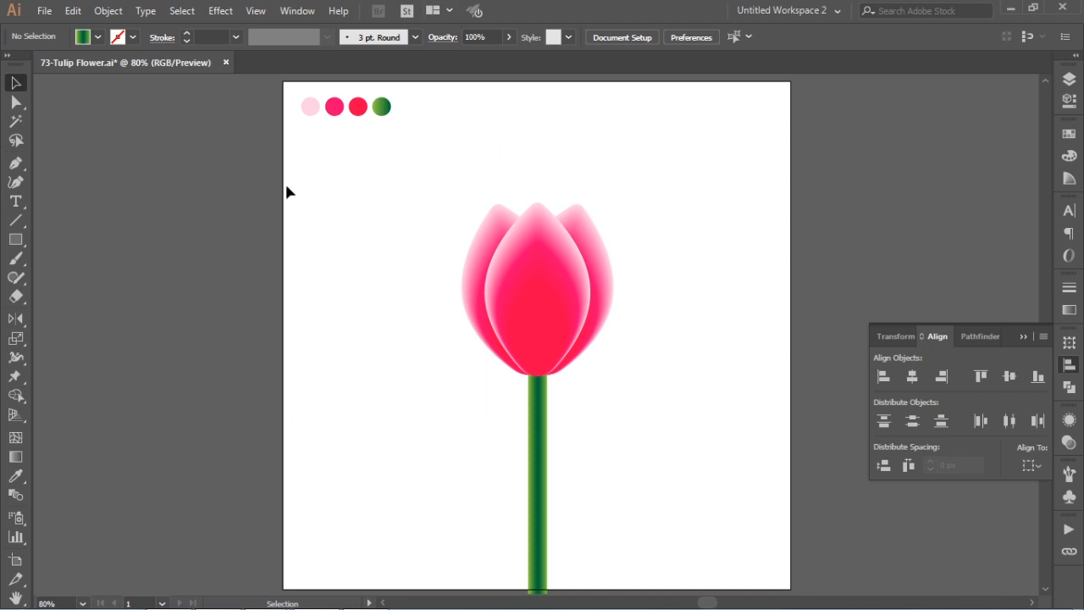
- Draw a green gradient circle about 229 px across, move it beside the stem and duplicate it horizontally so the two circles overlap halfway
{"action": "left_click", "coordinate": [17, 240]}
{"action": "left_click_drag", "start_coordinate": [19, 242], "coordinate": [71, 284]}
{"action": "left_click_drag", "start_coordinate": [335, 178], "coordinate": [356, 322]}
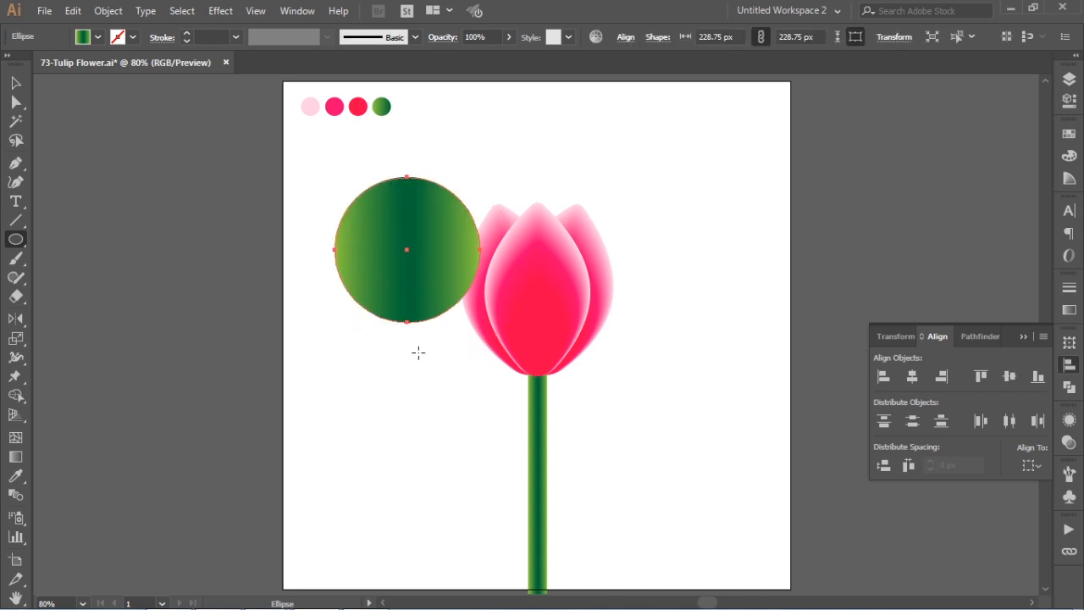
{"action": "key", "text": "i"}
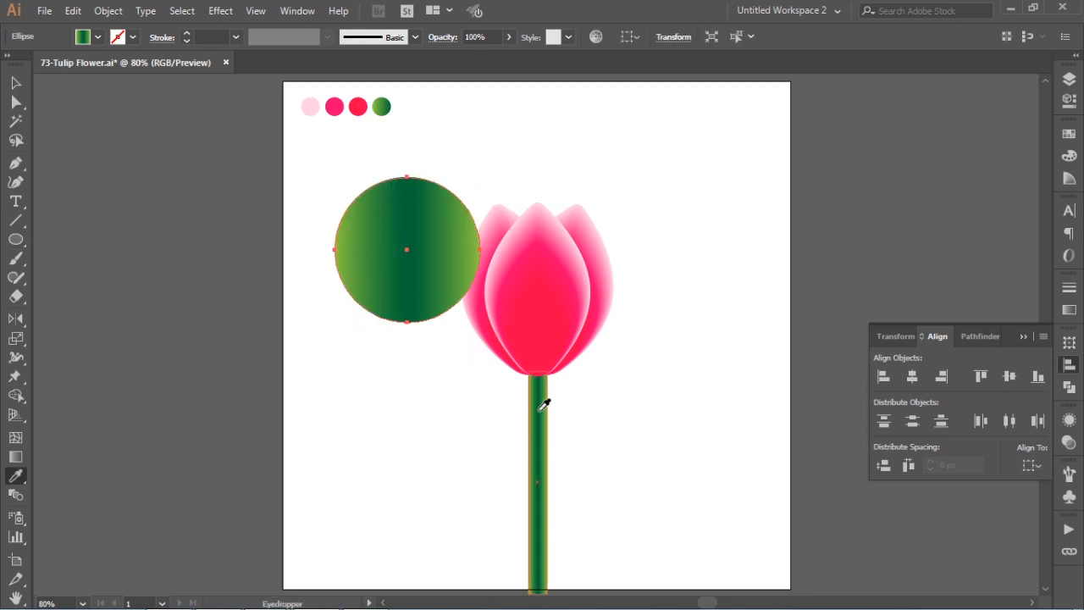
{"action": "key", "text": "v"}
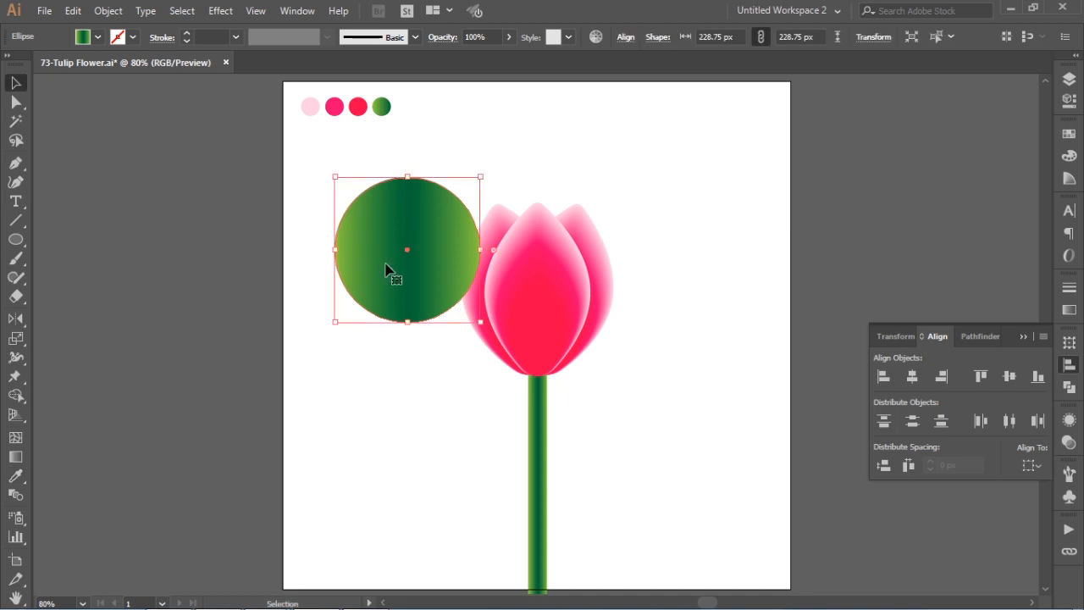
{"action": "left_click_drag", "start_coordinate": [434, 274], "coordinate": [473, 442]}
{"action": "left_click_drag", "start_coordinate": [346, 525], "coordinate": [416, 405]}
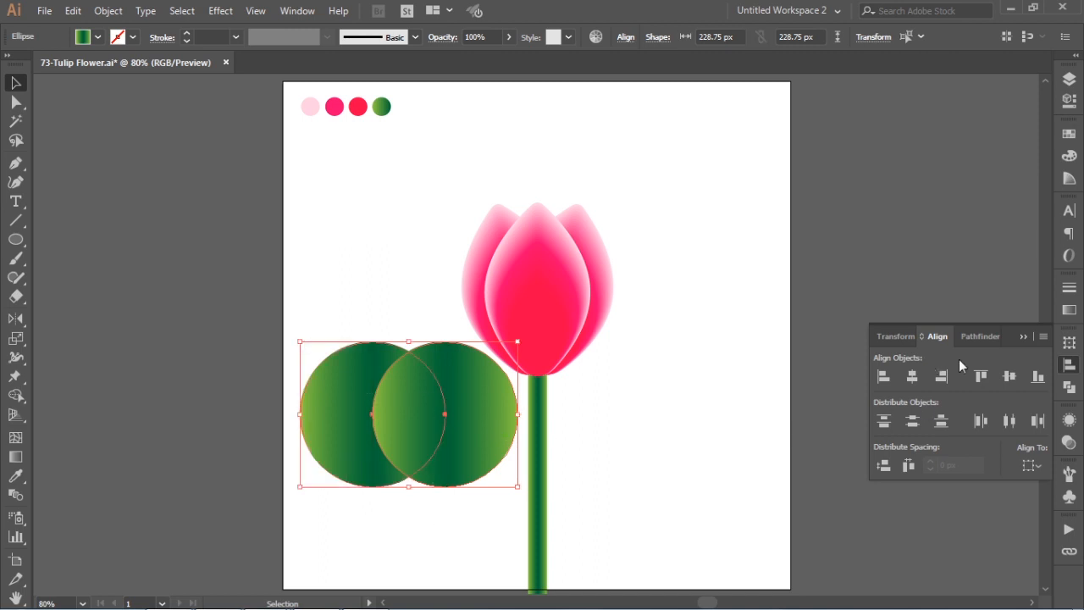
- Intersect the two overlapping circles into a leaf shape and narrow it from its left side
{"action": "left_click", "coordinate": [991, 336]}
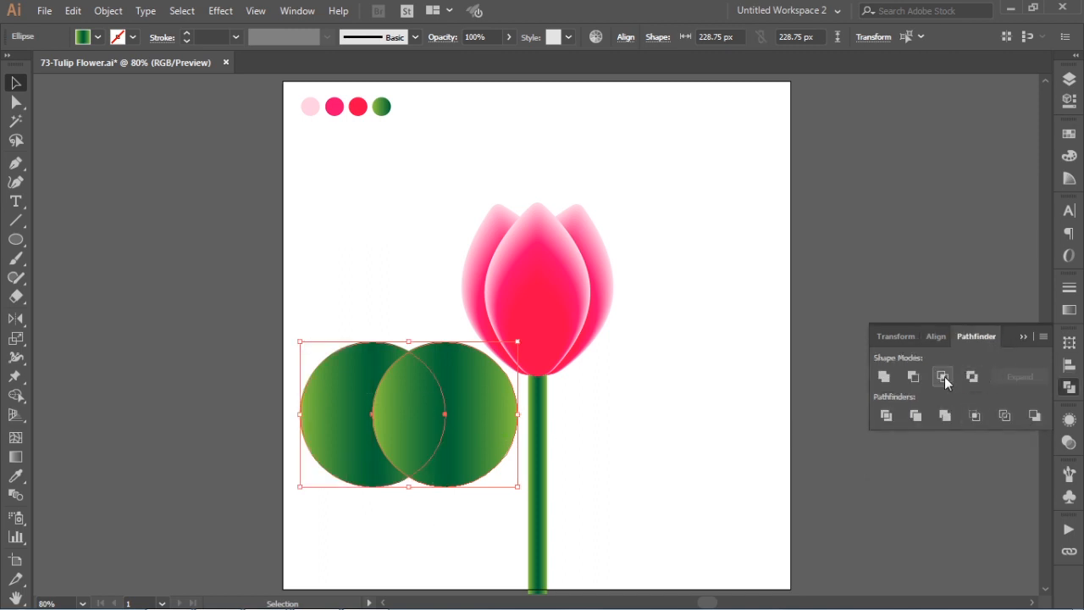
{"action": "left_click", "coordinate": [943, 377]}
{"action": "left_click_drag", "start_coordinate": [371, 414], "coordinate": [408, 415]}
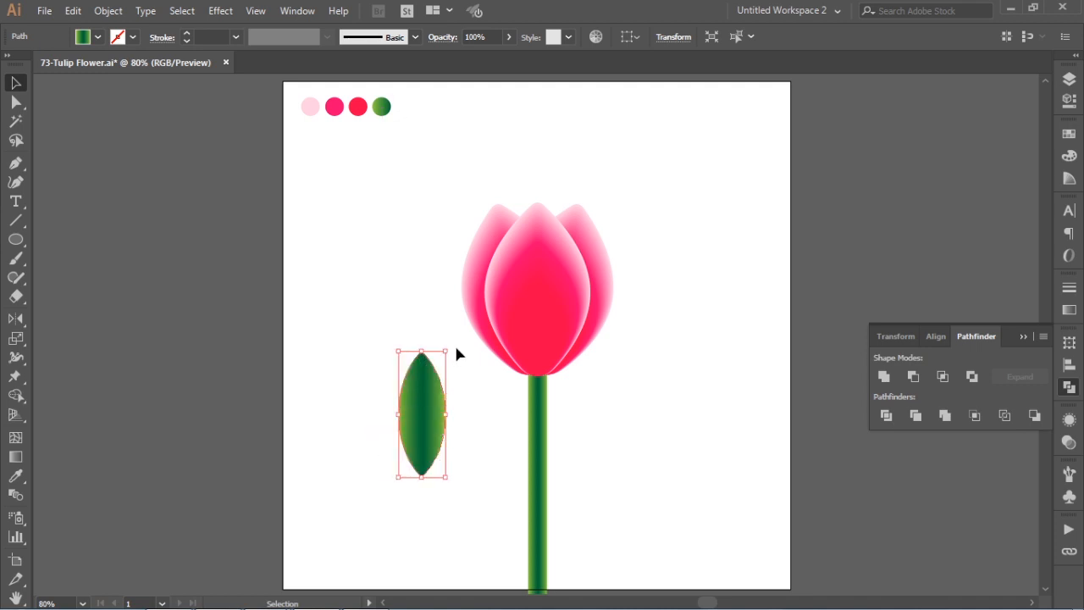
- Tilt the leaf to the right, place its base over the bottom of the stem and fill it with a solid medium green swatch
{"action": "left_click_drag", "start_coordinate": [454, 344], "coordinate": [570, 521]}
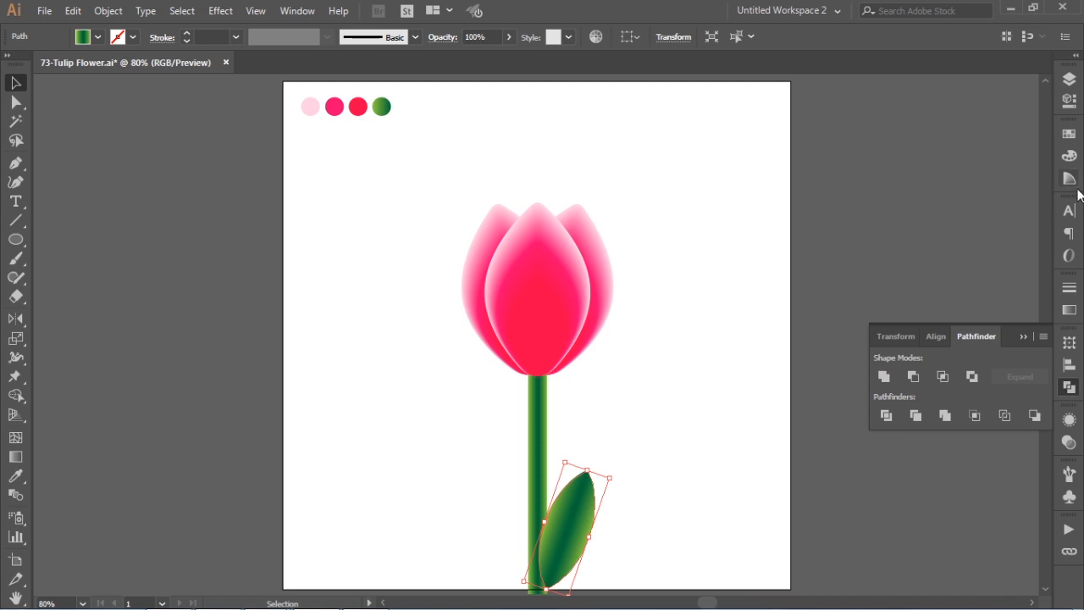
{"action": "left_click", "coordinate": [1069, 133]}
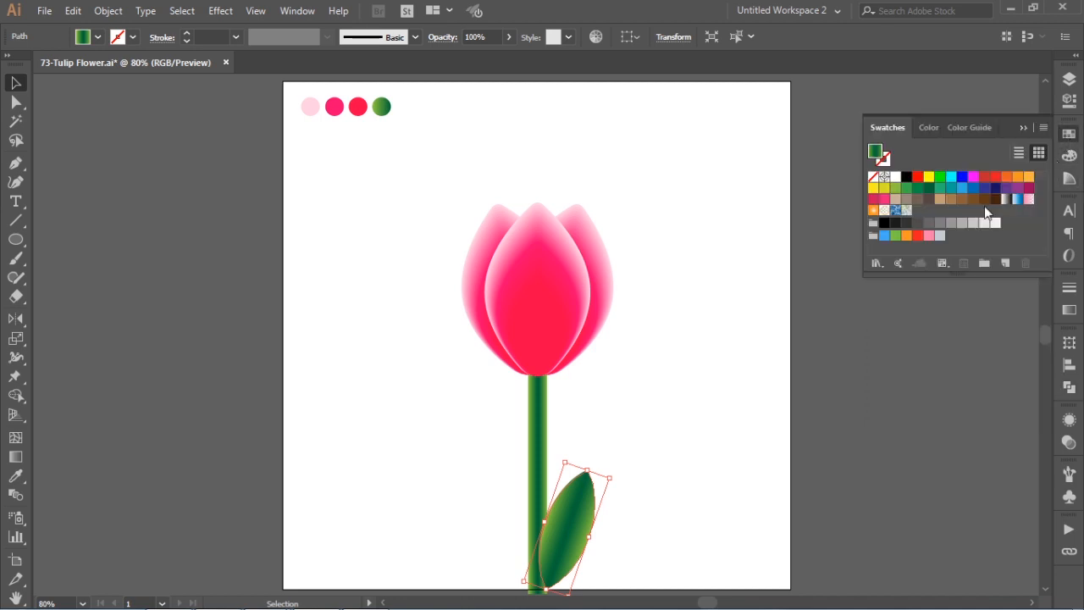
{"action": "left_click", "coordinate": [907, 187]}
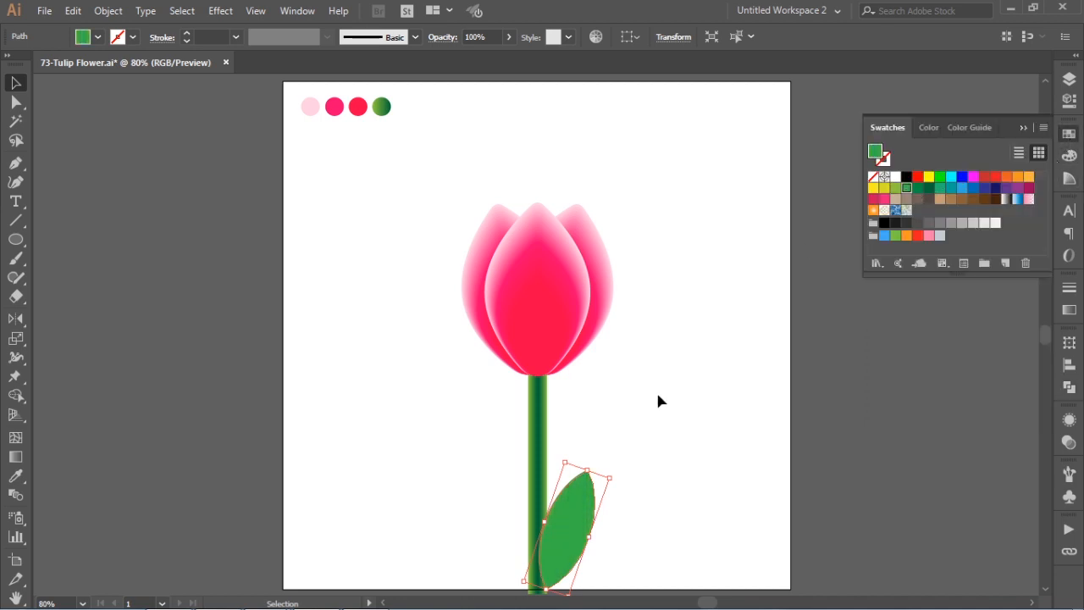
{"action": "left_click", "coordinate": [668, 462]}
{"action": "left_click_drag", "start_coordinate": [574, 528], "coordinate": [566, 528]}
{"action": "left_click", "coordinate": [649, 459]}
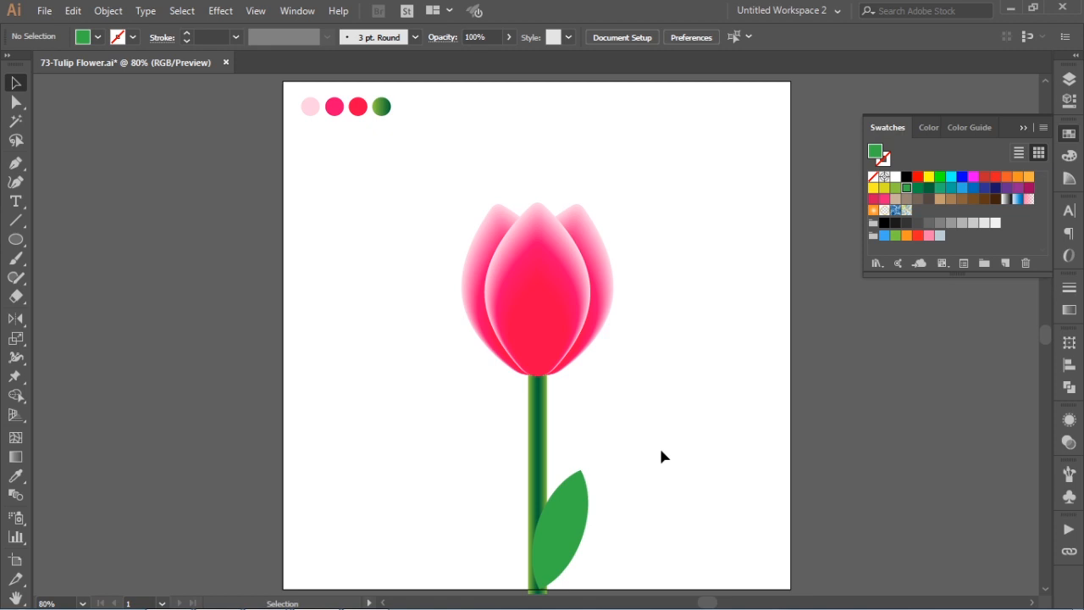
{"action": "left_click", "coordinate": [1017, 128]}
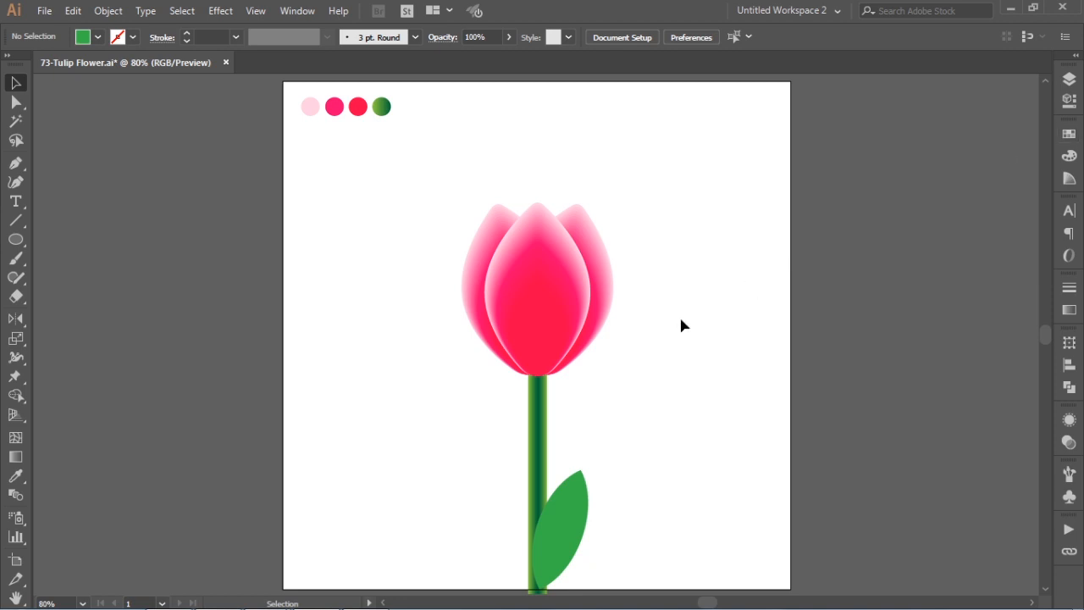